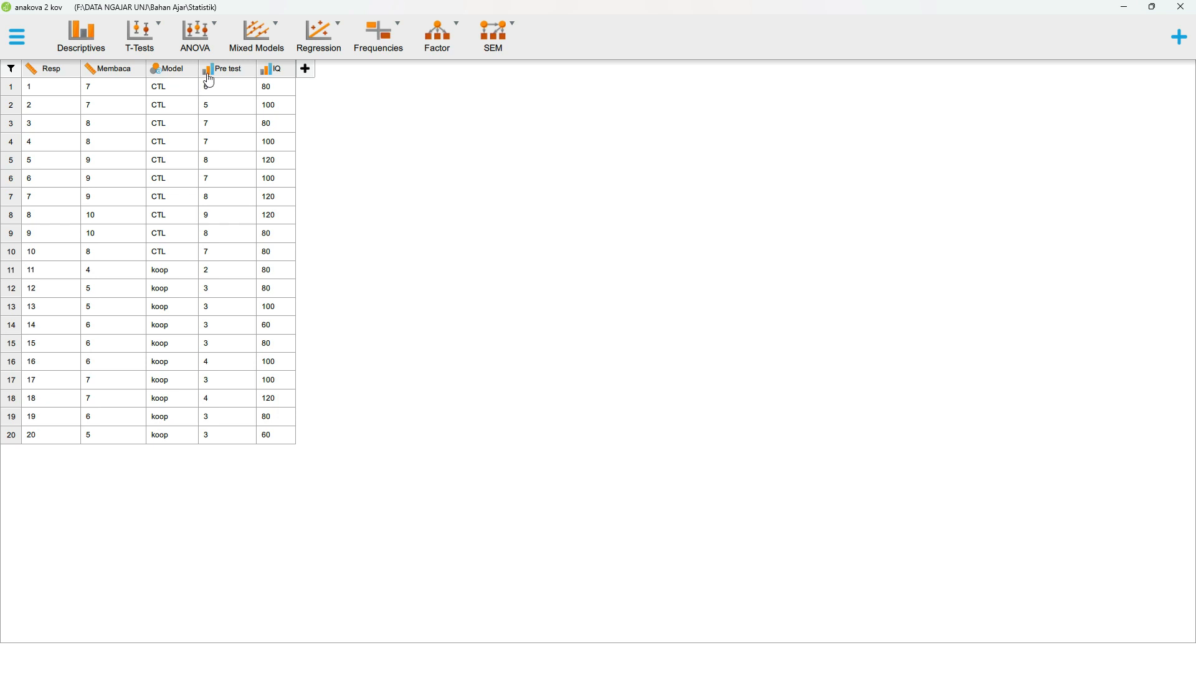
- Change the measurement level of the Pre test and IQ columns to Scale
left_click(229, 87)
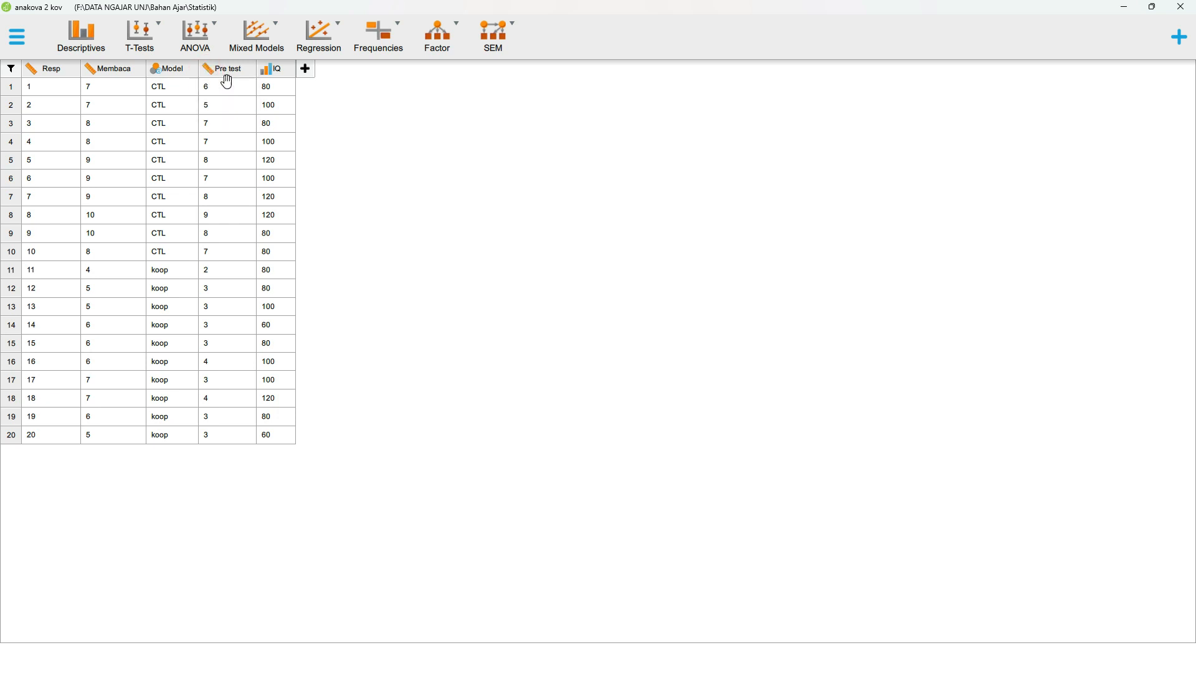
left_click(267, 69)
left_click(271, 88)
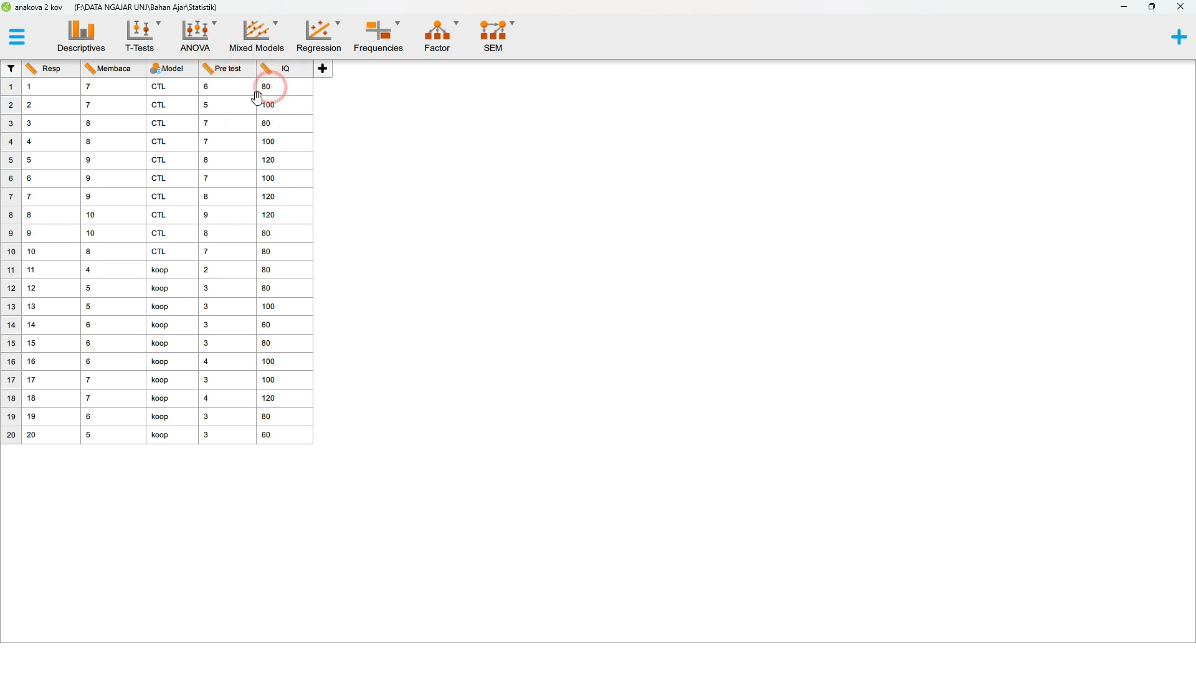
- Run a classical Independent Samples T-Test with Membaca as the dependent variable and Model as the grouping variable
left_click(148, 43)
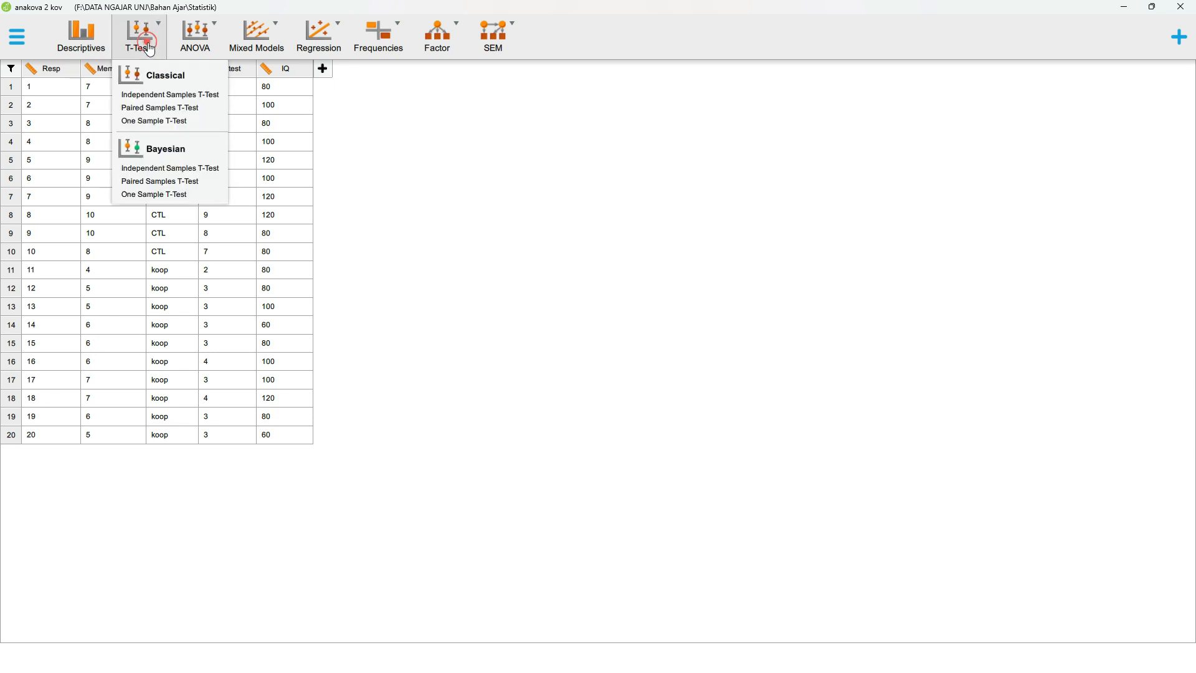
left_click(169, 95)
left_click(104, 118)
left_click_drag(17, 264, 373, 278)
left_click(558, 113)
left_click(557, 211)
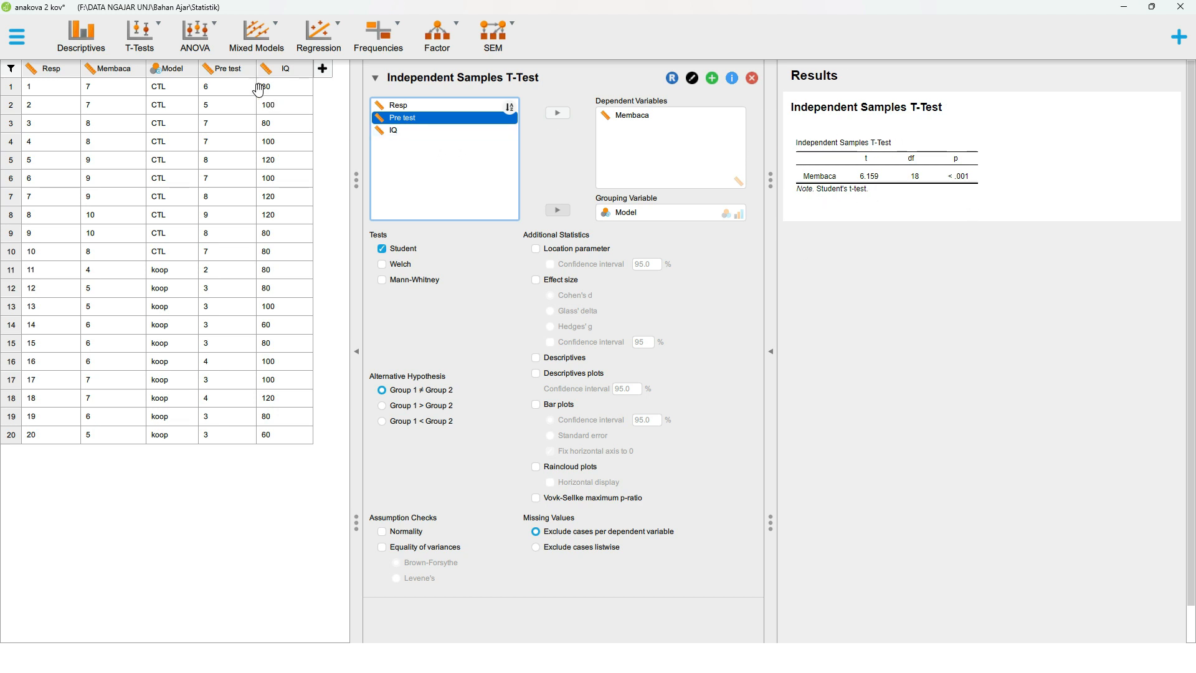
- Run a classical Linear Regression with Membaca as the dependent variable and Pre test as the covariate
left_click(319, 34)
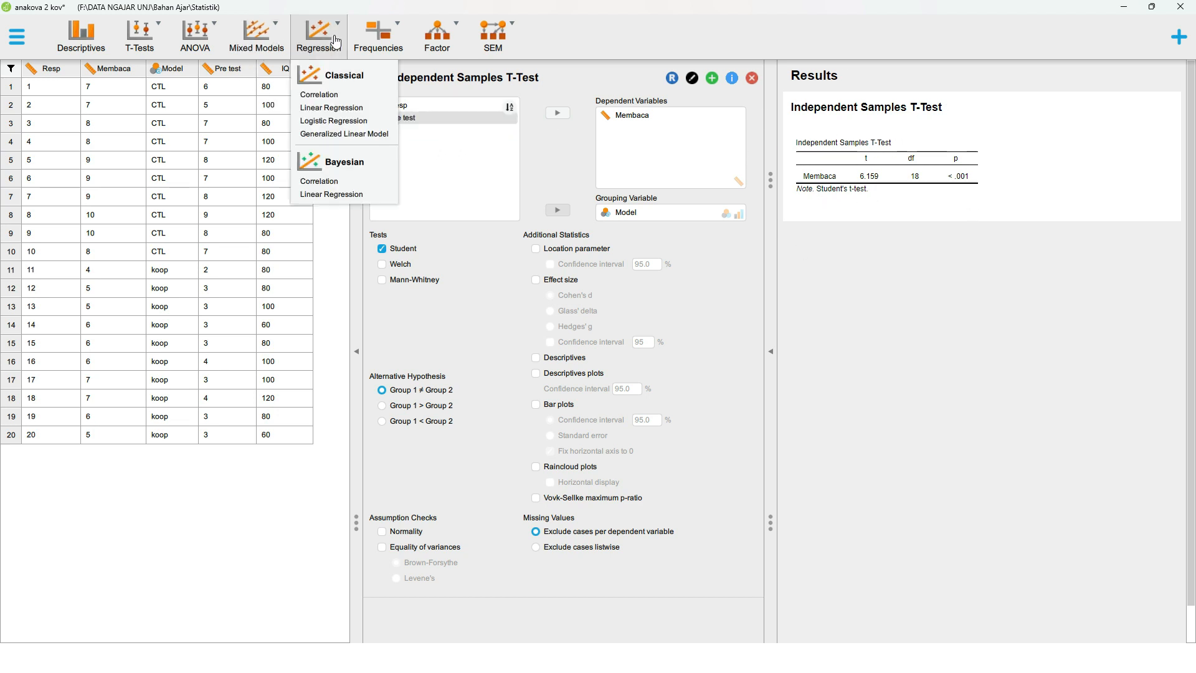
left_click(350, 108)
left_click(406, 157)
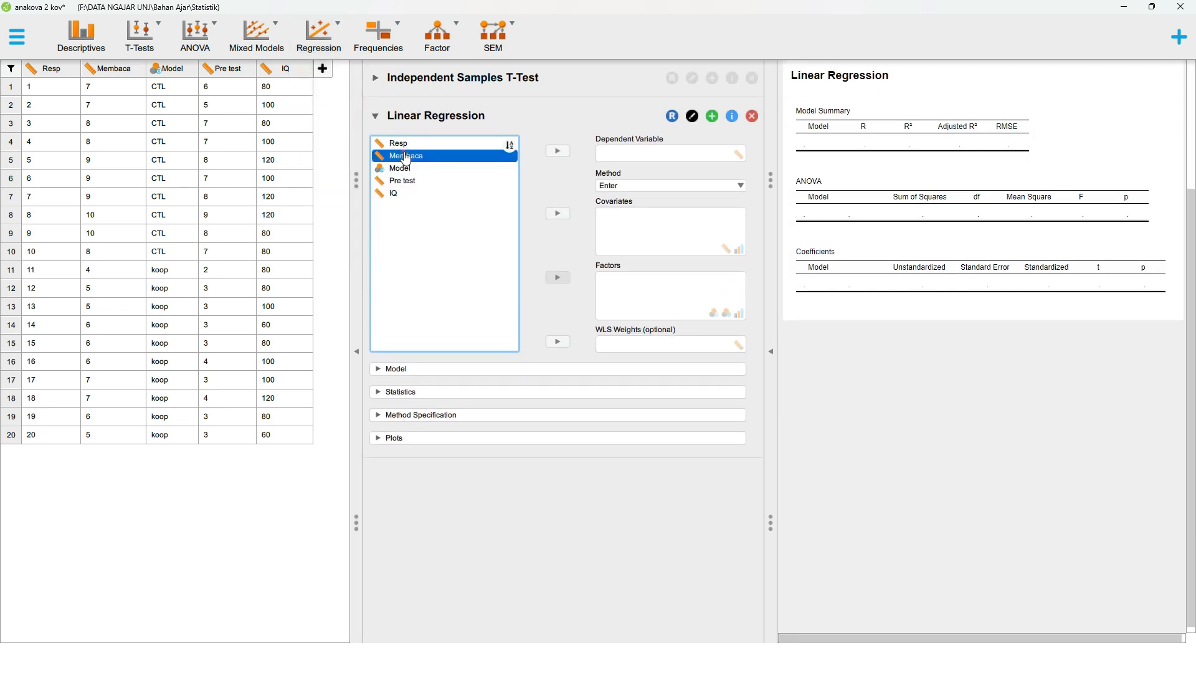
left_click(558, 152)
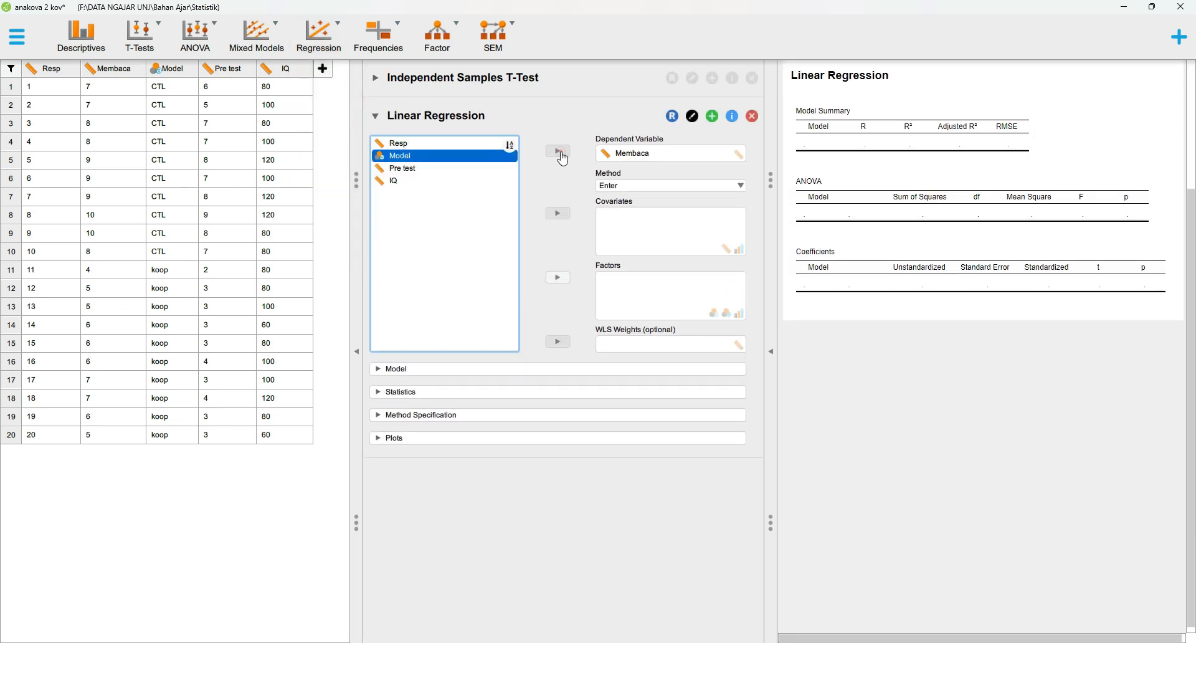
left_click(442, 169)
left_click(557, 214)
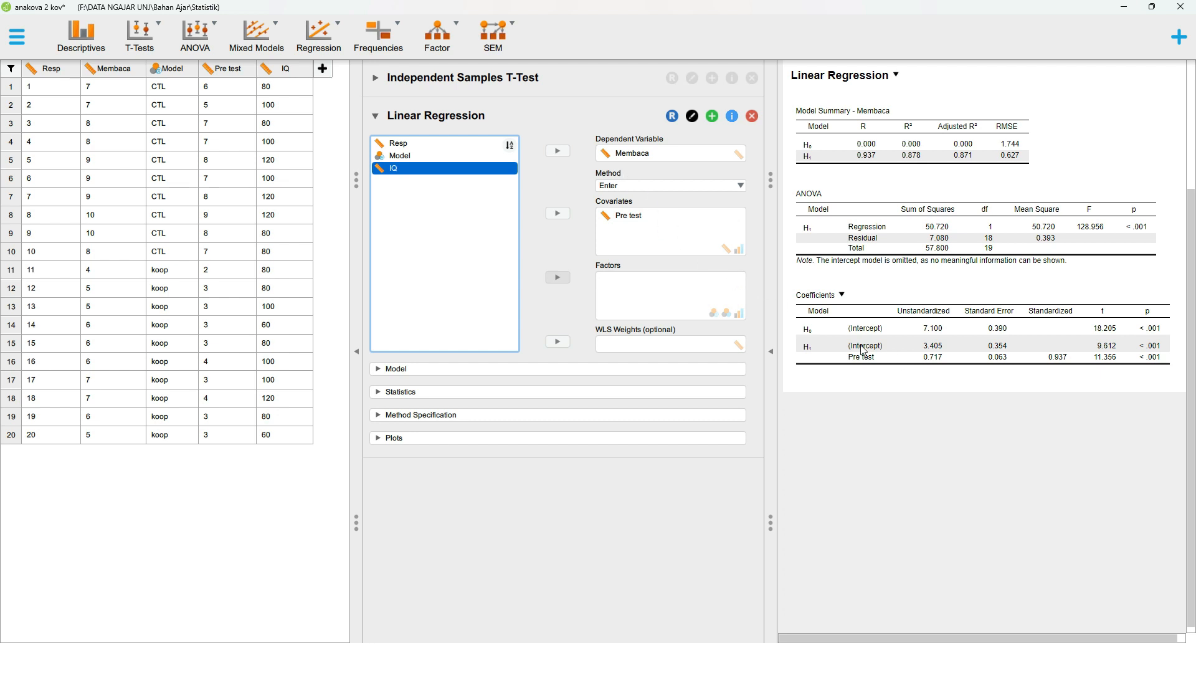
left_click(412, 370)
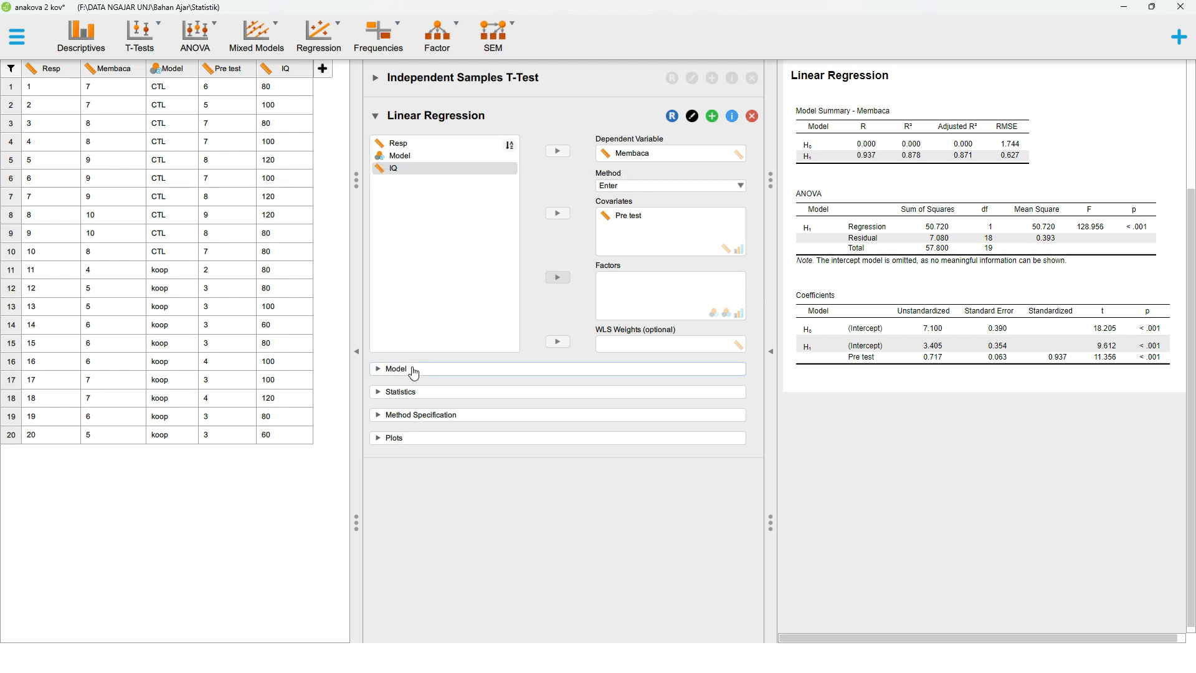
left_click(413, 370)
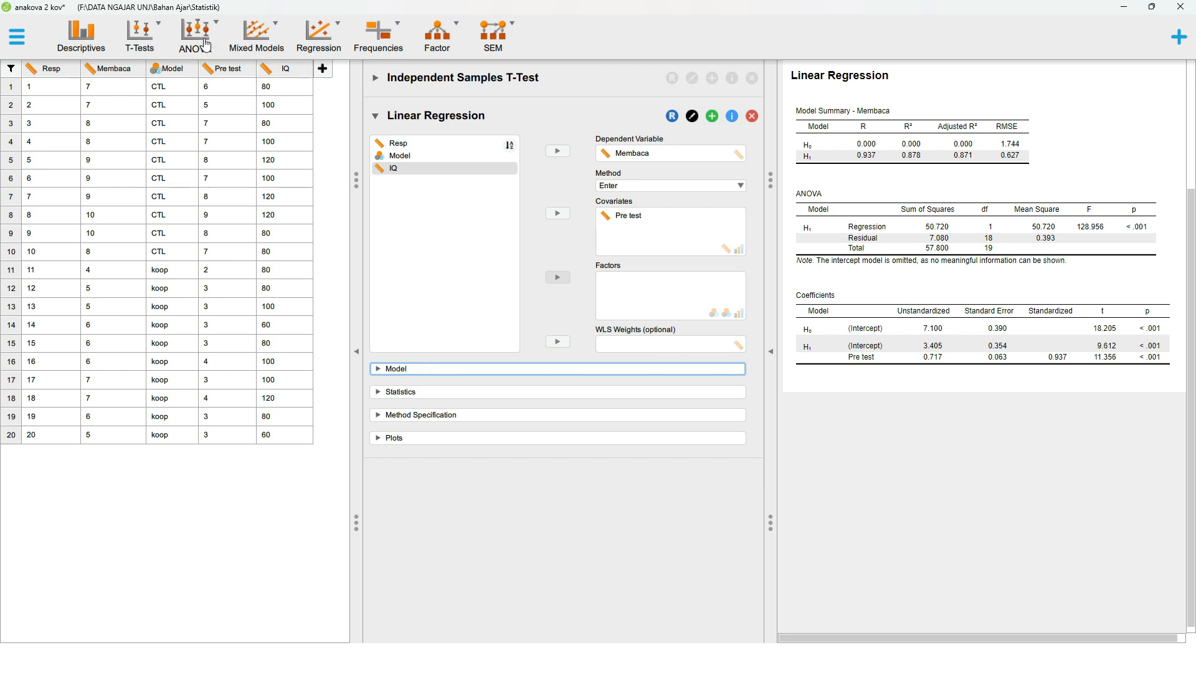
- Add a second classical Linear Regression with Membaca as the dependent variable and IQ as the covariate
left_click(321, 37)
left_click(349, 108)
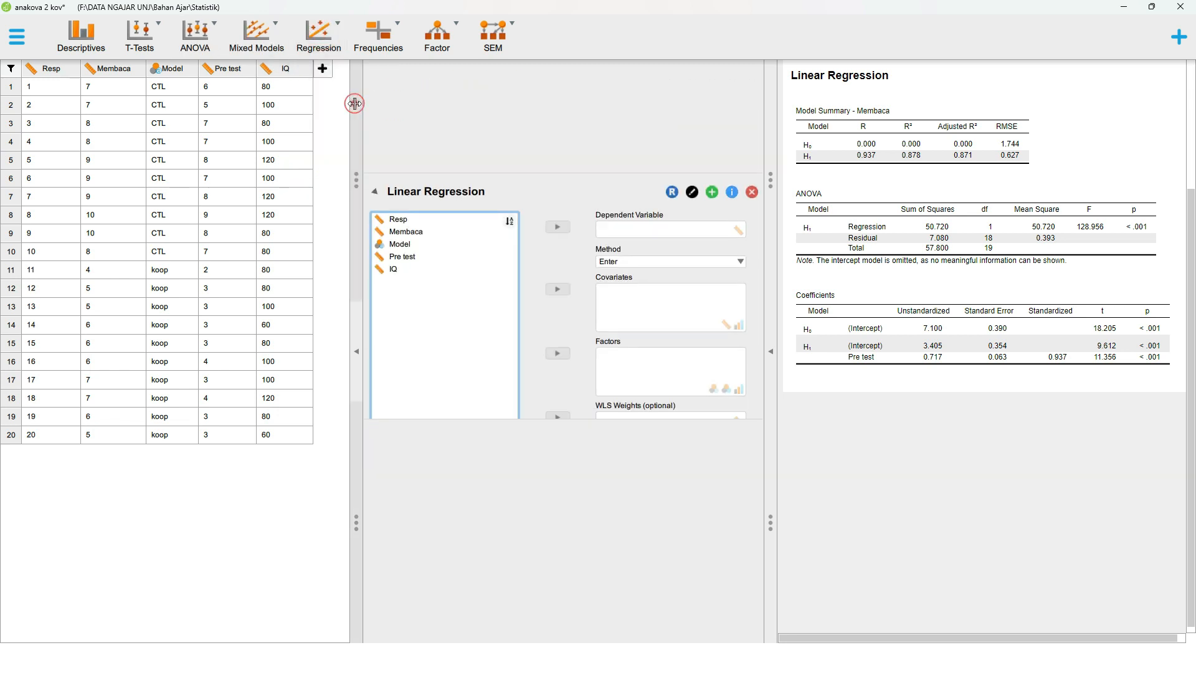
left_click(399, 116)
left_click(554, 189)
left_click(428, 219)
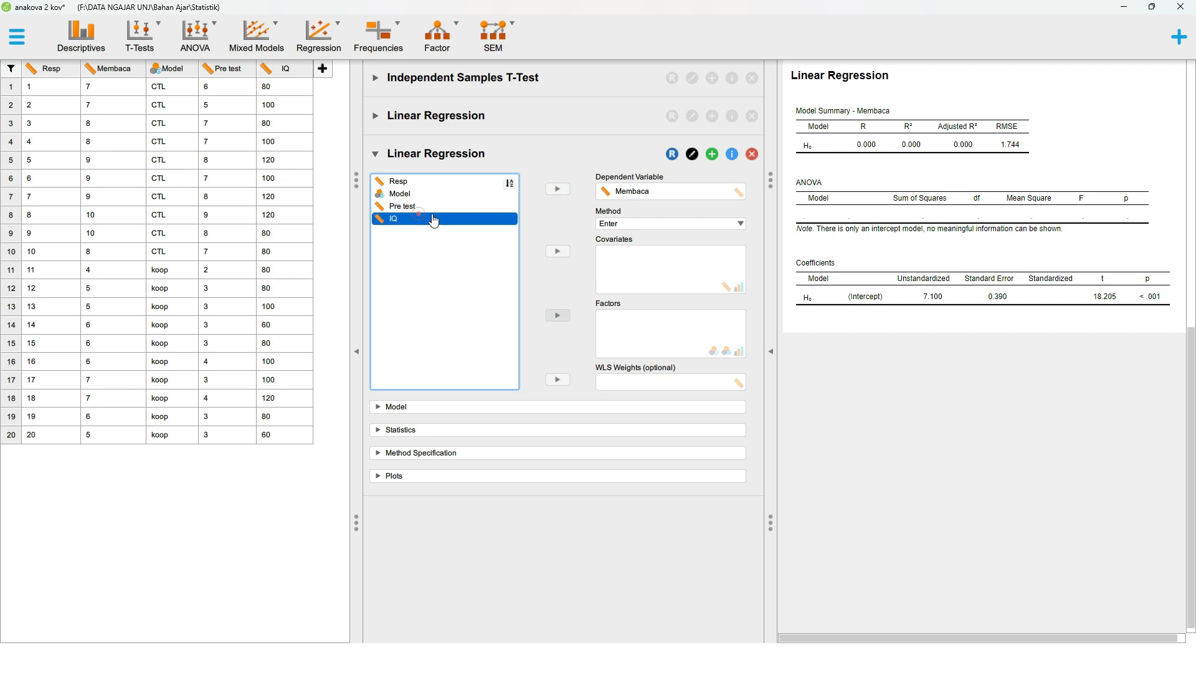
left_click(557, 251)
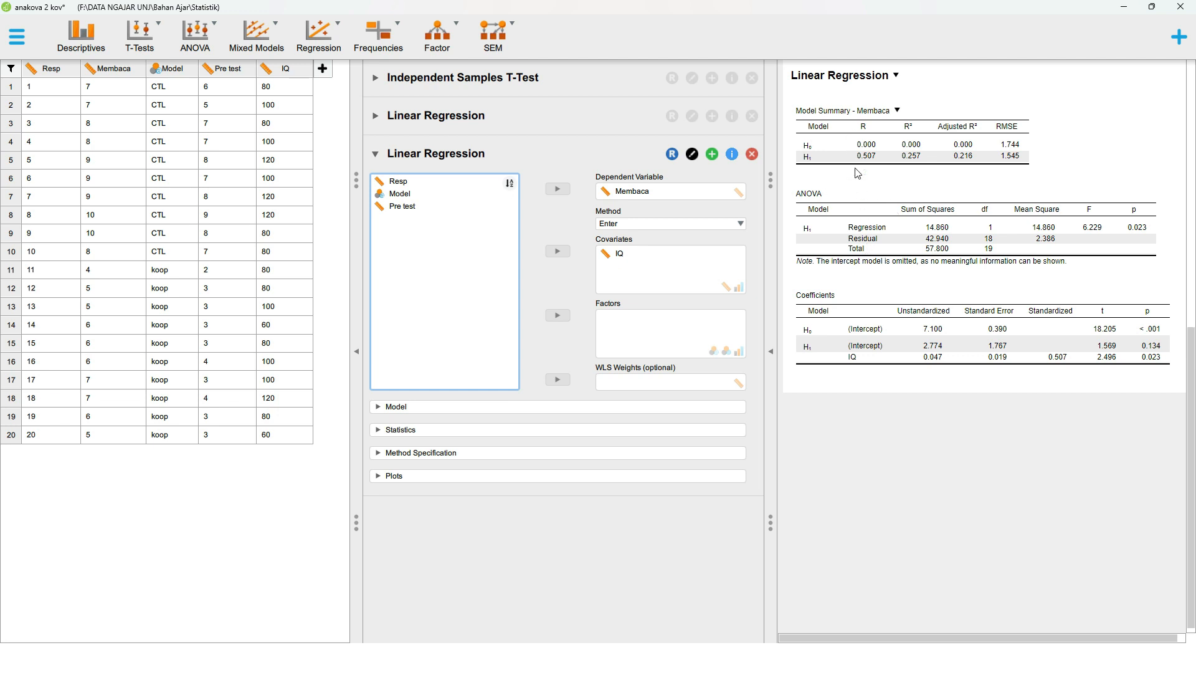
- Compare the setup and results of the Pre test regression with those of the IQ regression
left_click(621, 261)
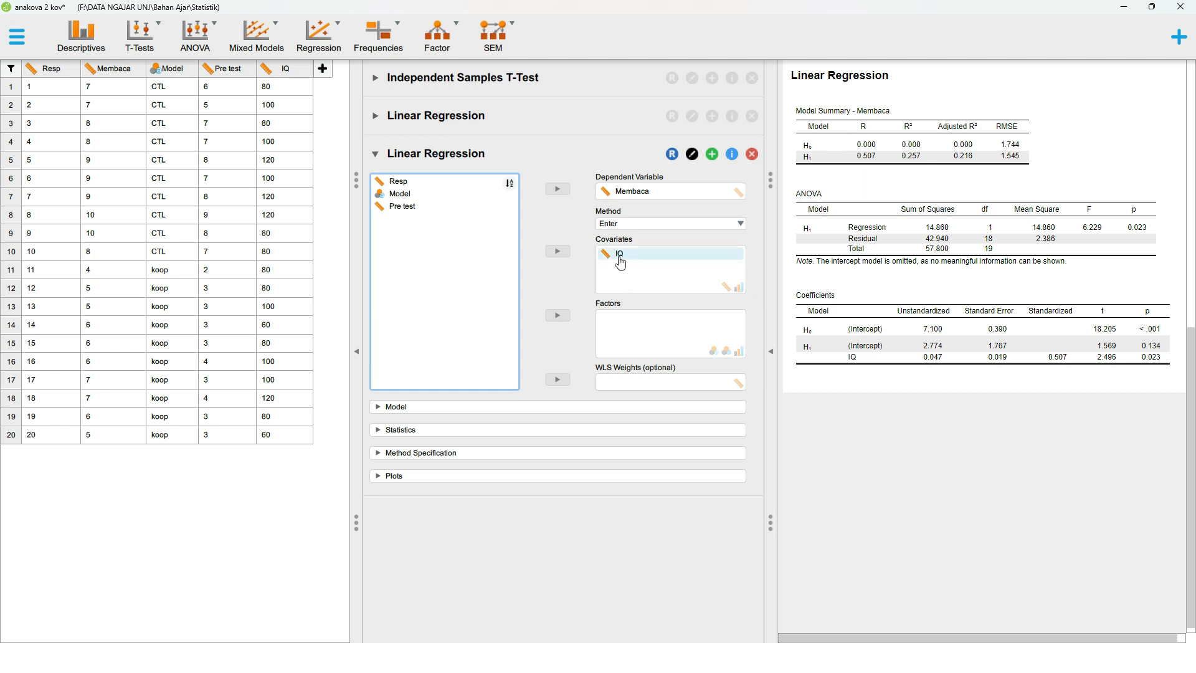
left_click(498, 118)
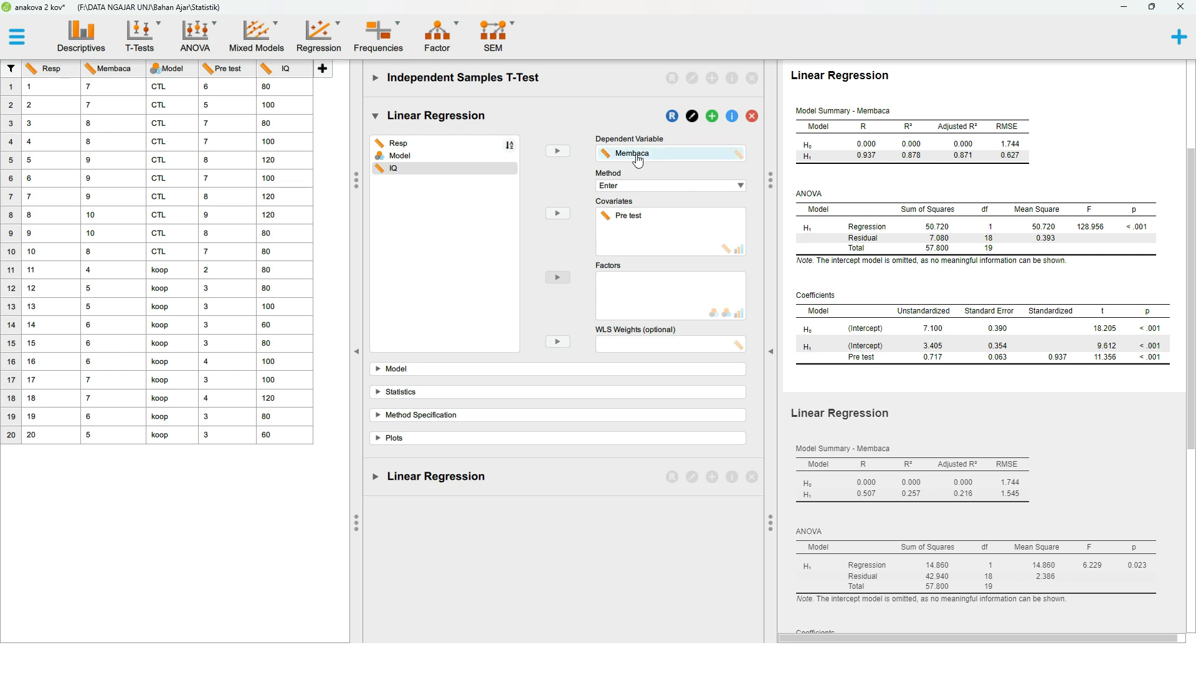
left_click(542, 480)
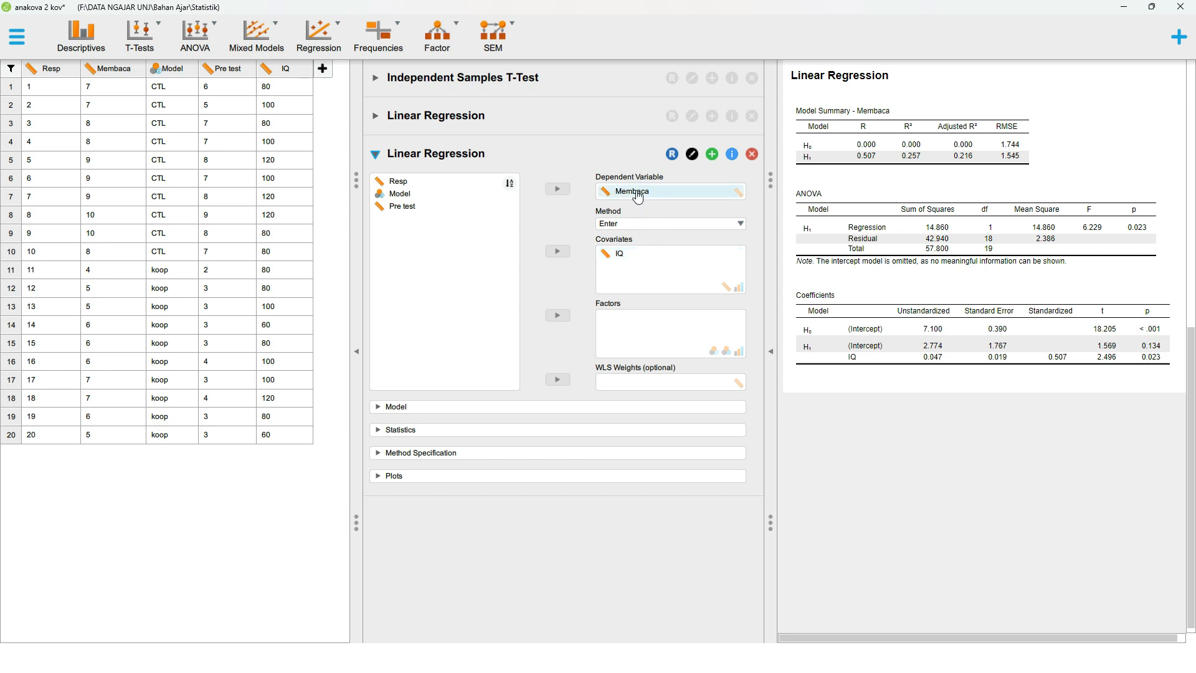
- Add a third classical Linear Regression with Membaca as the dependent variable and both Pre test and IQ as covariates
left_click(246, 37)
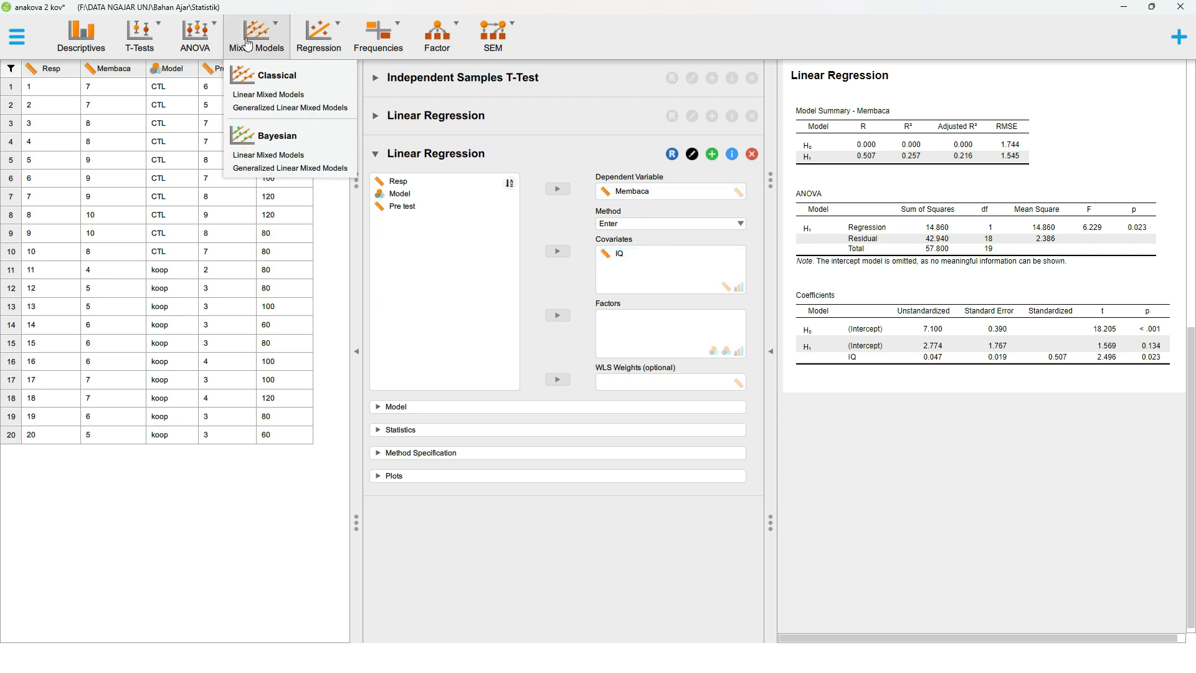
left_click(319, 37)
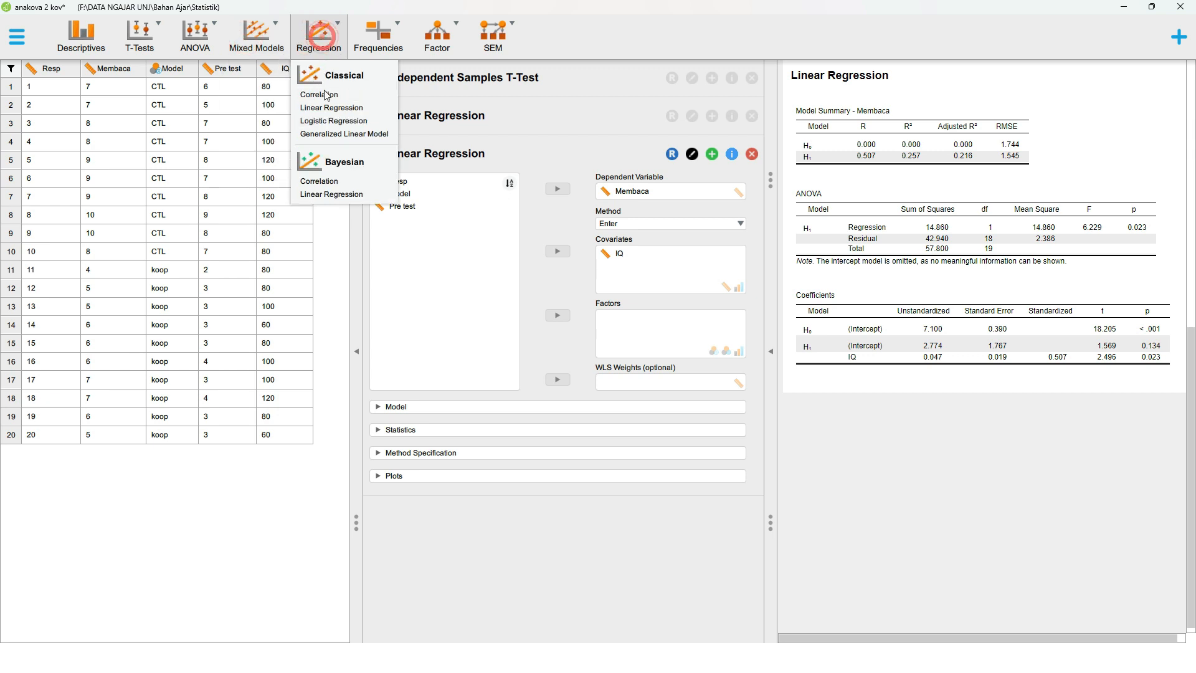
left_click(334, 107)
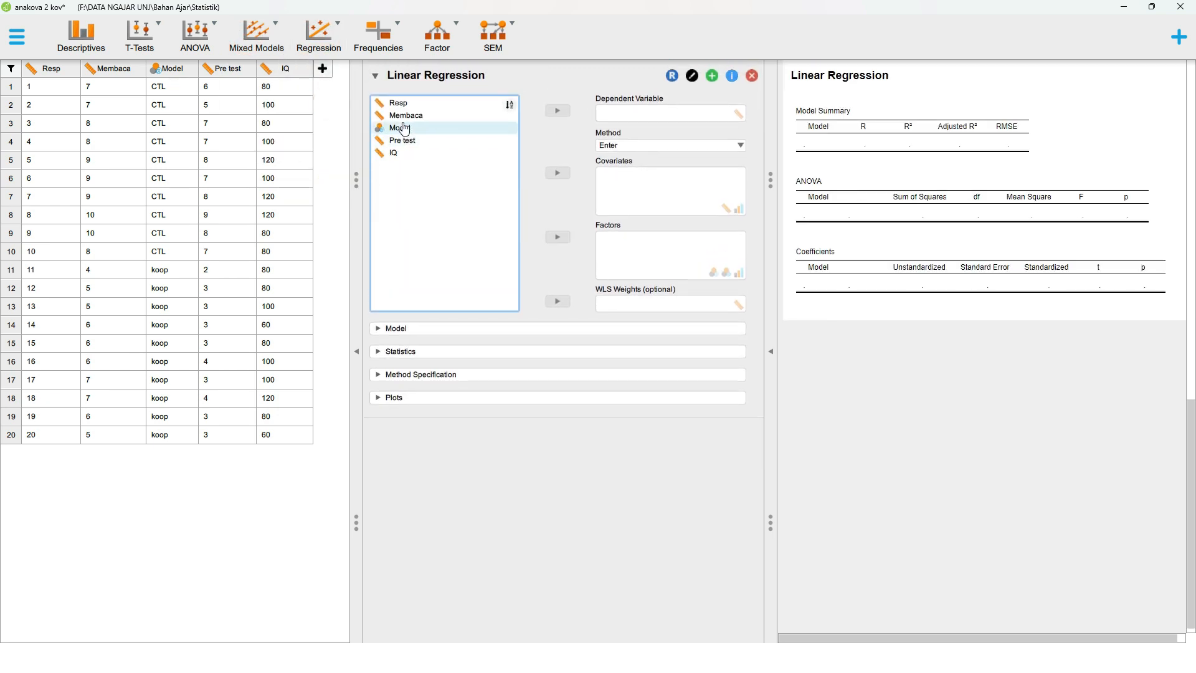
left_click(400, 115)
left_click(560, 226)
left_click(437, 244)
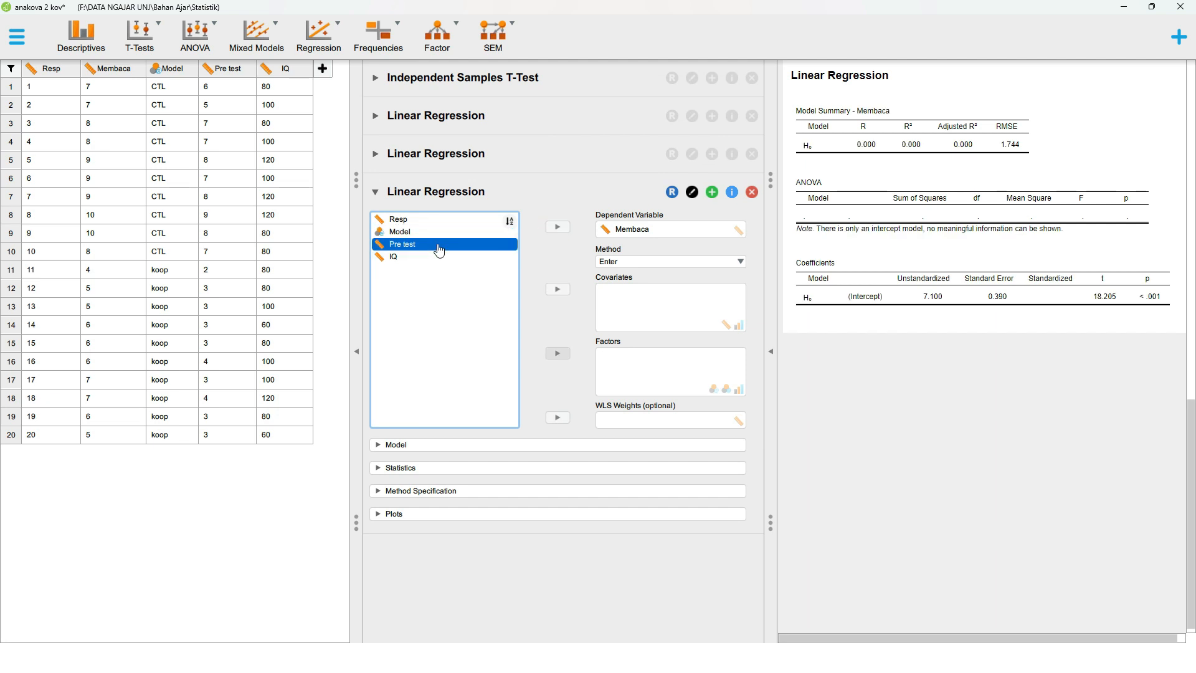
left_click(558, 290)
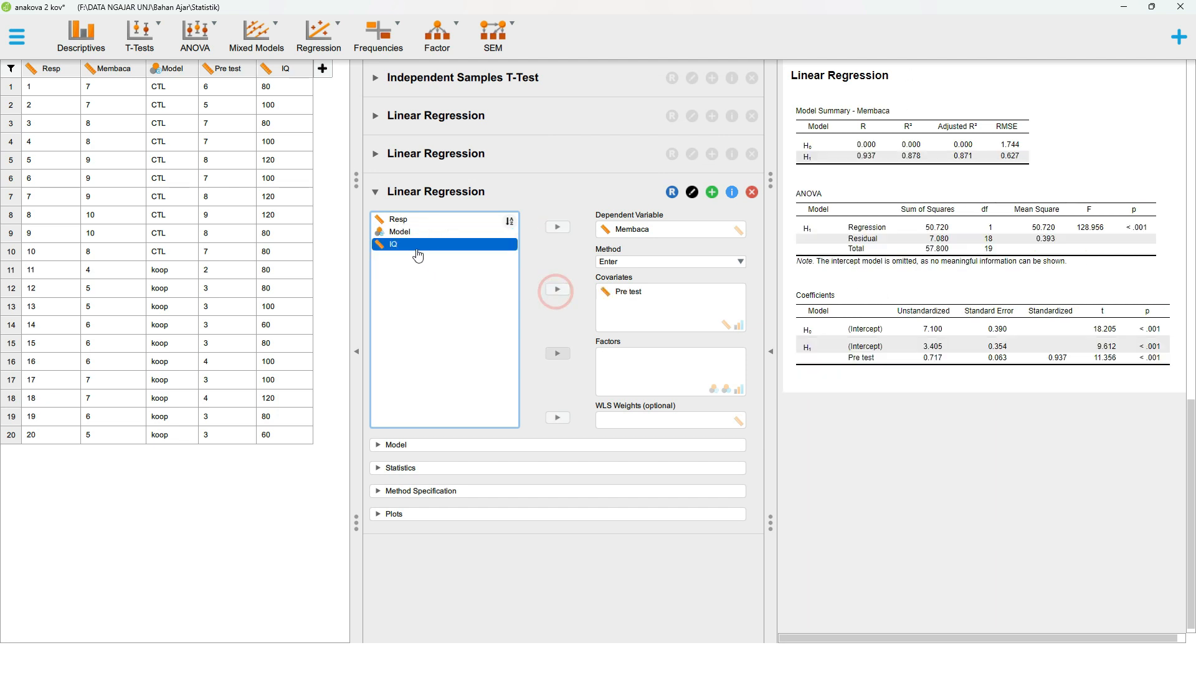
left_click(560, 290)
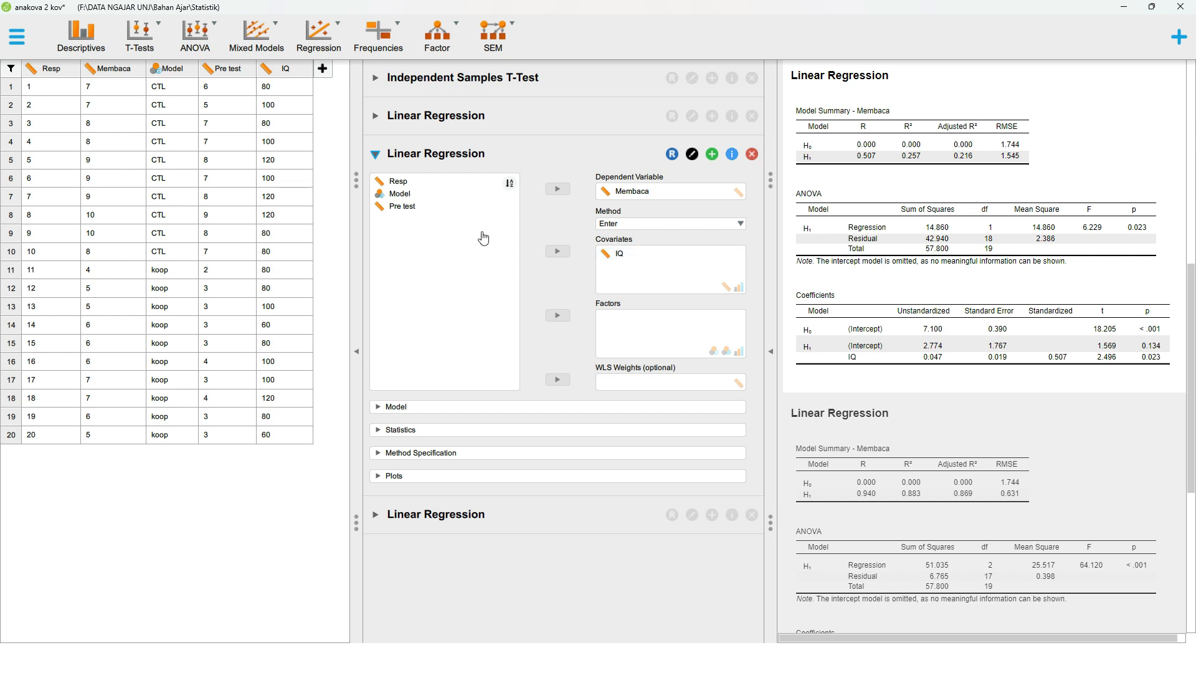
- Add part and partial correlations and collinearity diagnostics to the two-covariate regression, widening the results area to show the full coefficients table
left_click(461, 525)
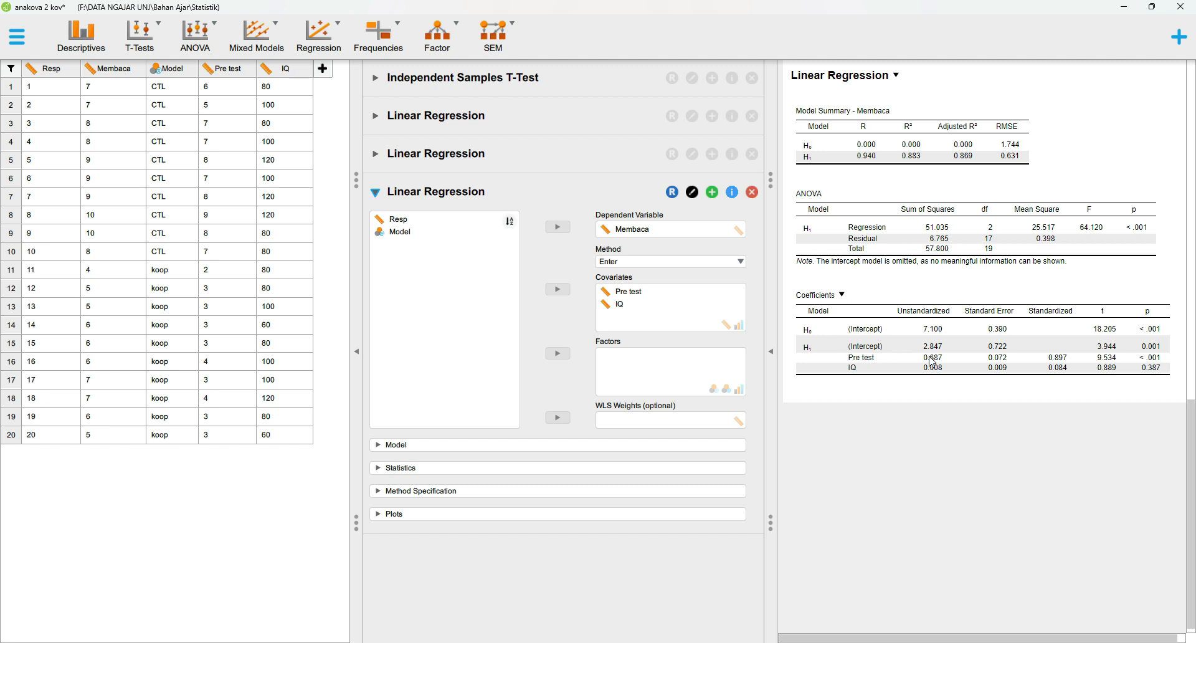
left_click(607, 446)
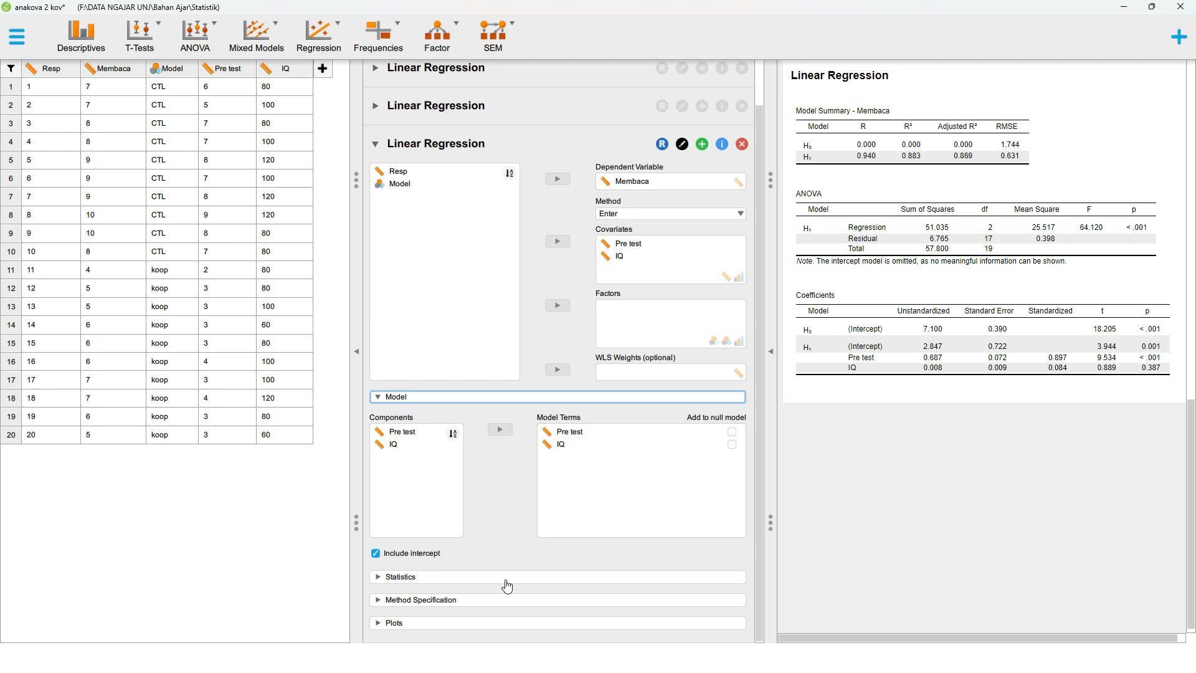
left_click(503, 579)
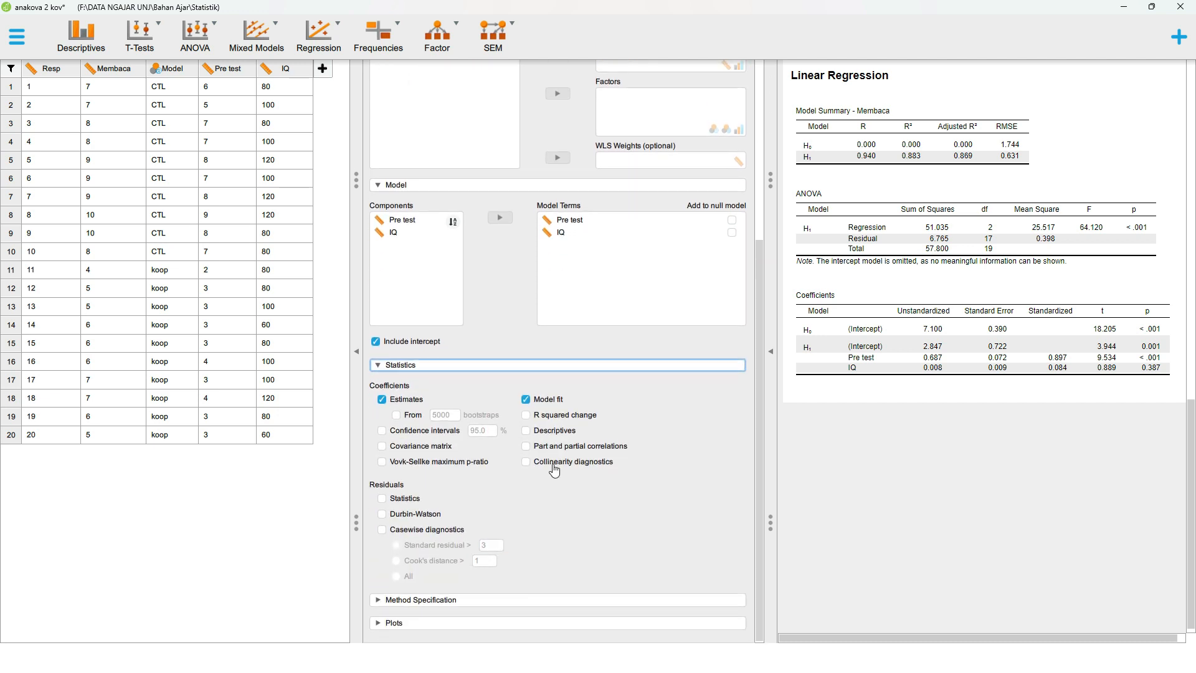
left_click(558, 448)
left_click(563, 464)
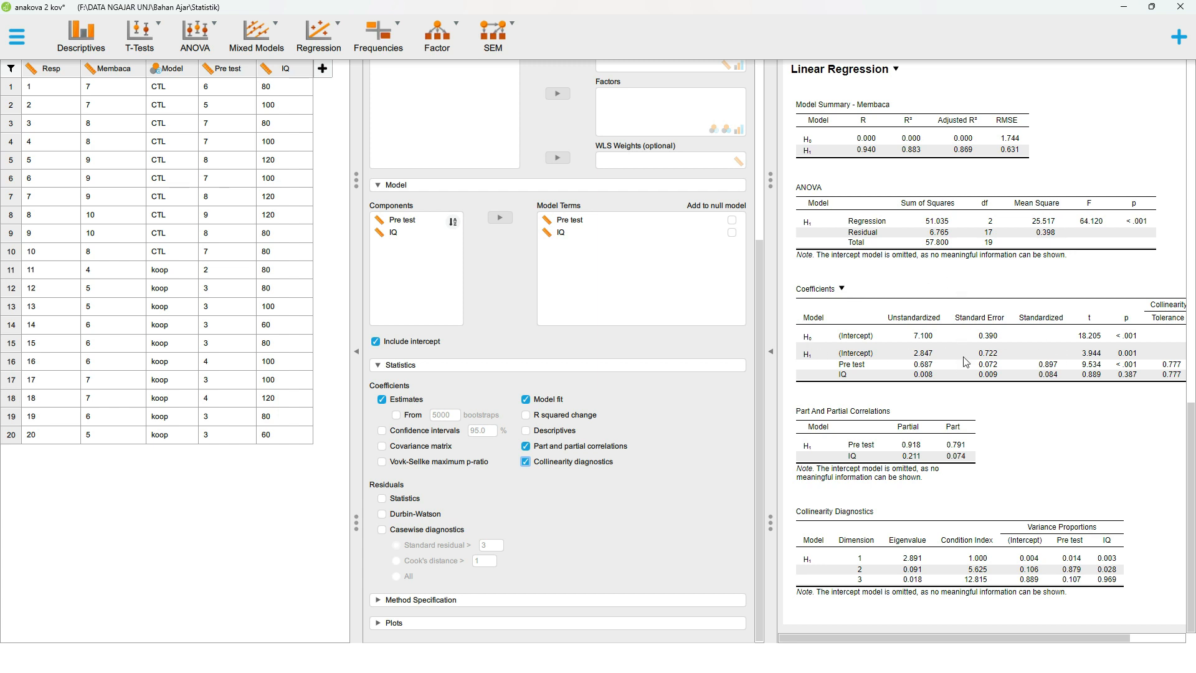
left_click_drag(777, 419, 704, 419)
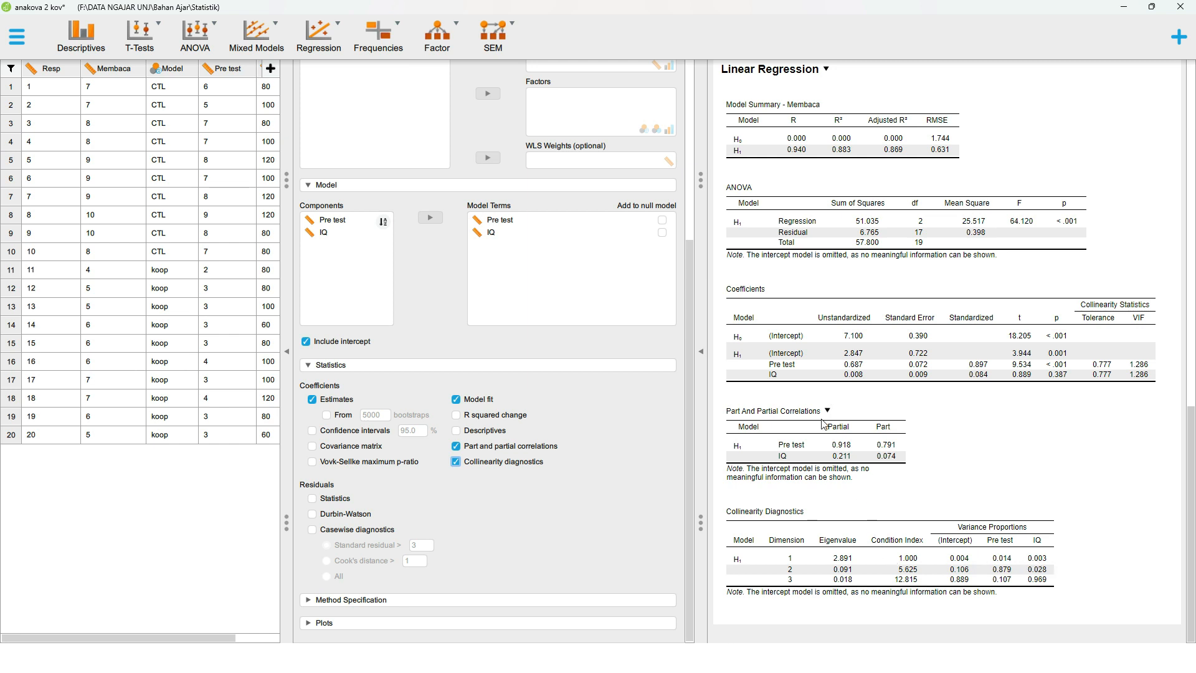
scroll(592, 322, "up", 5)
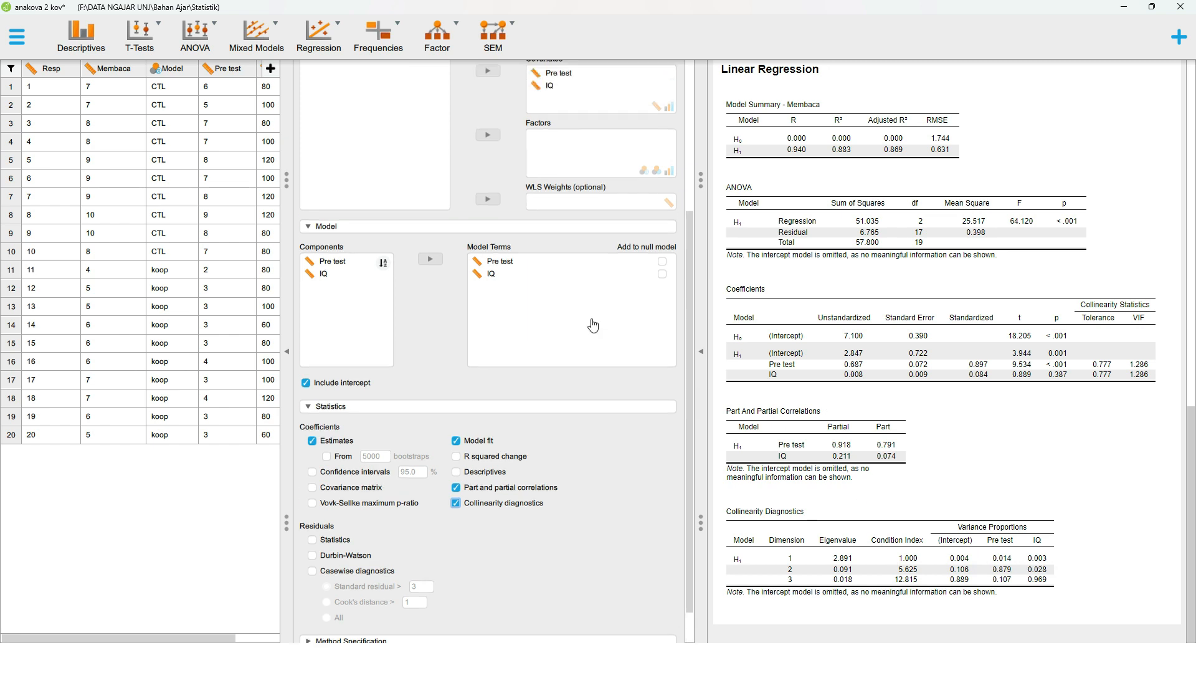
left_click(374, 193)
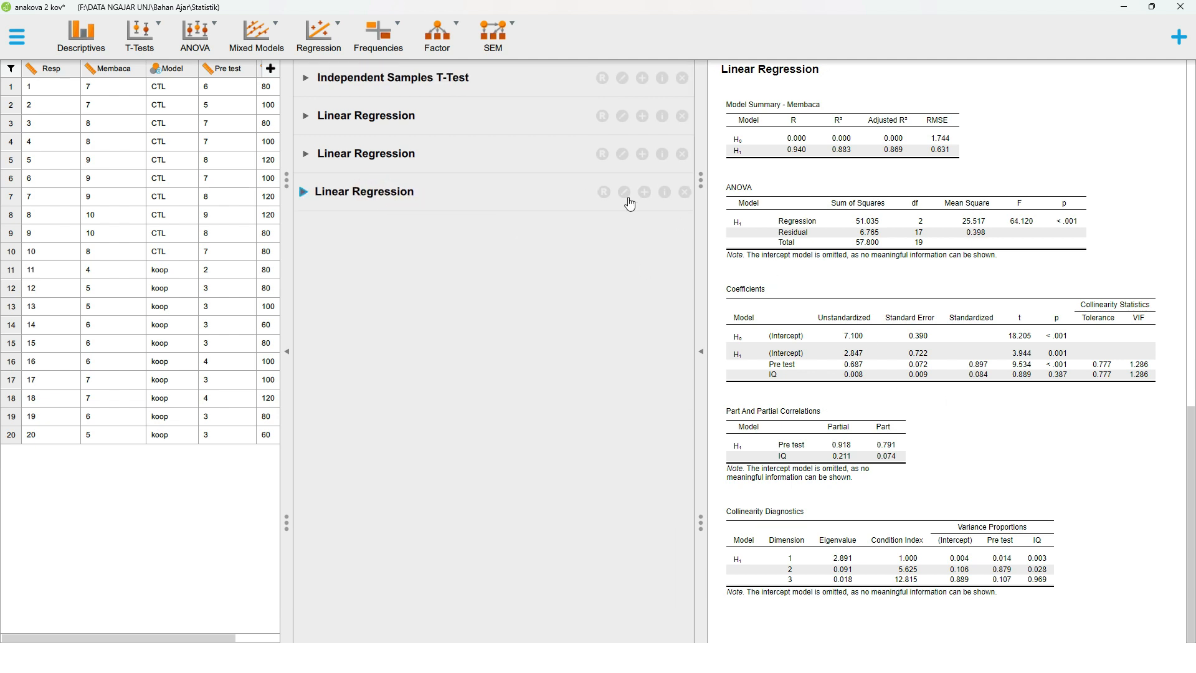
- Run a classical ANCOVA with Membaca as the dependent variable, Model as the fixed factor, and Pre test and IQ as covariates
left_click(195, 33)
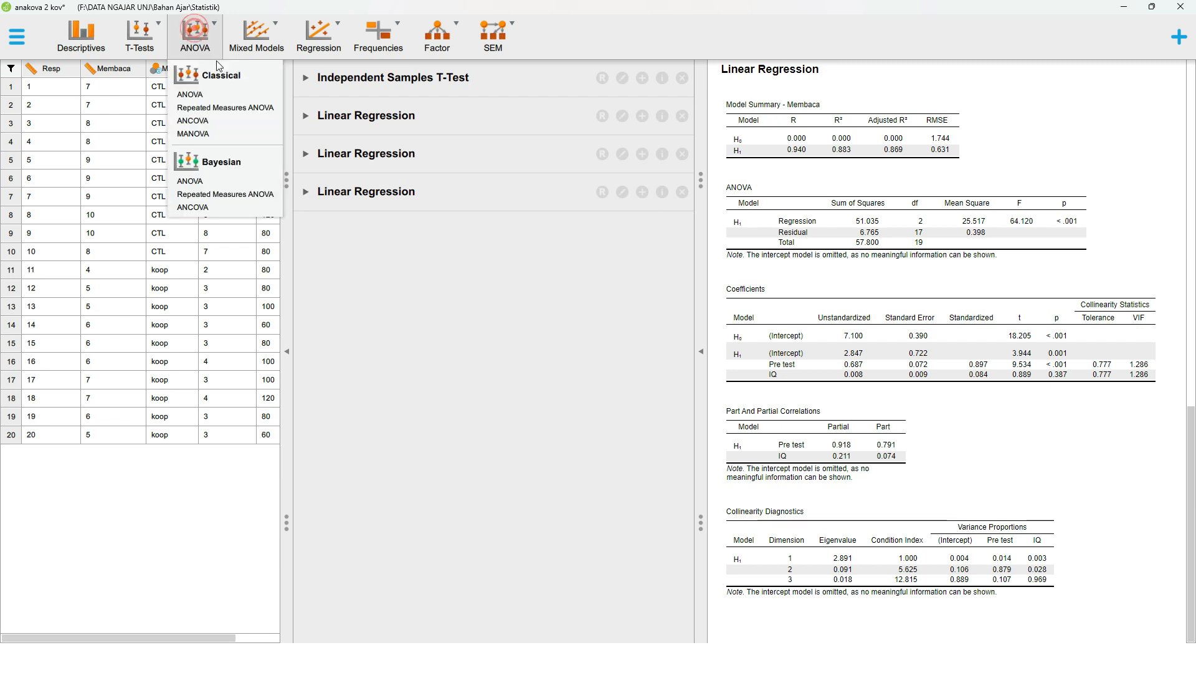
left_click(218, 121)
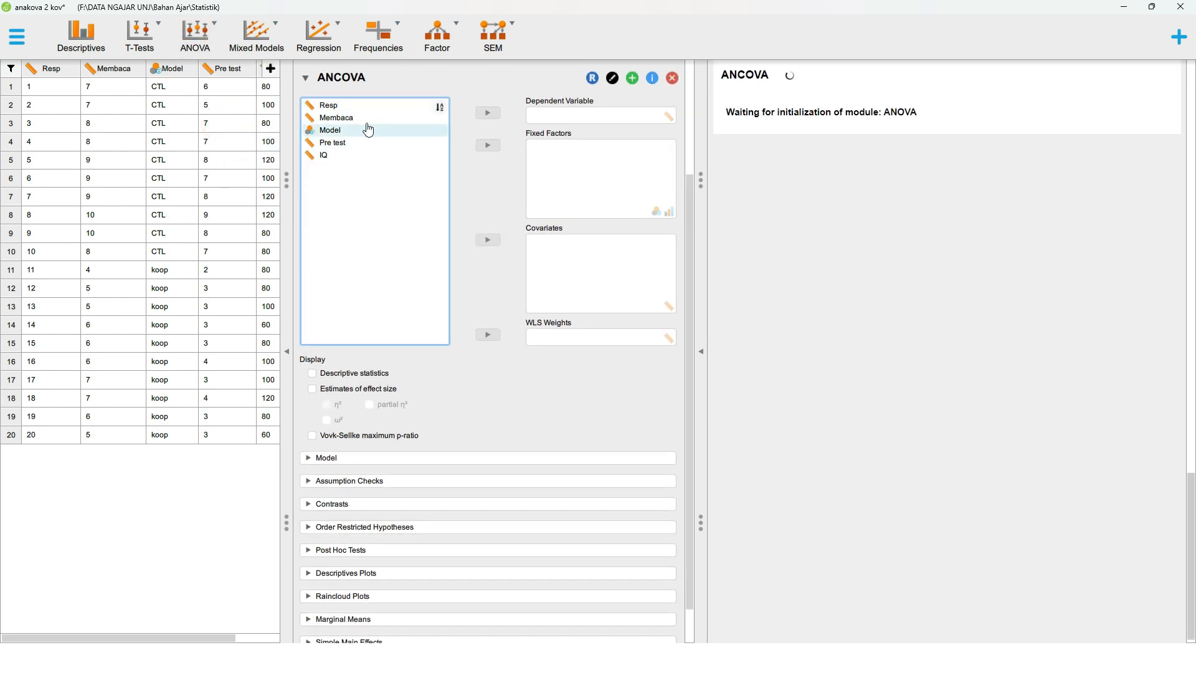
left_click(368, 119)
left_click(484, 115)
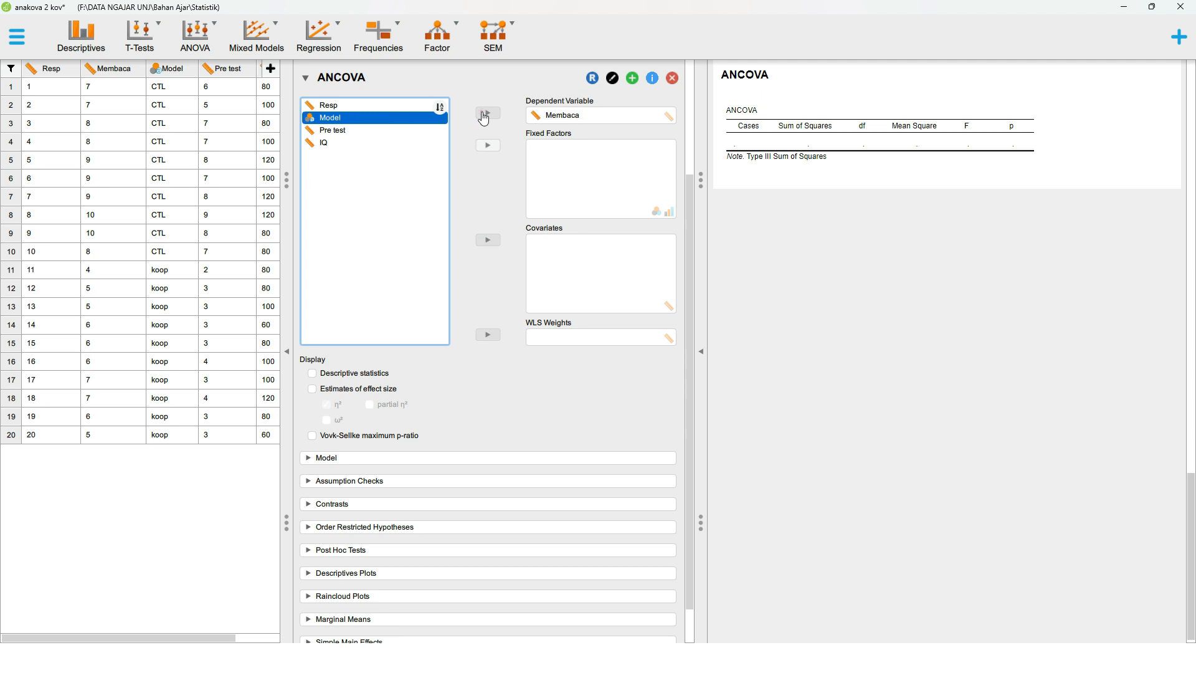
left_click(487, 147)
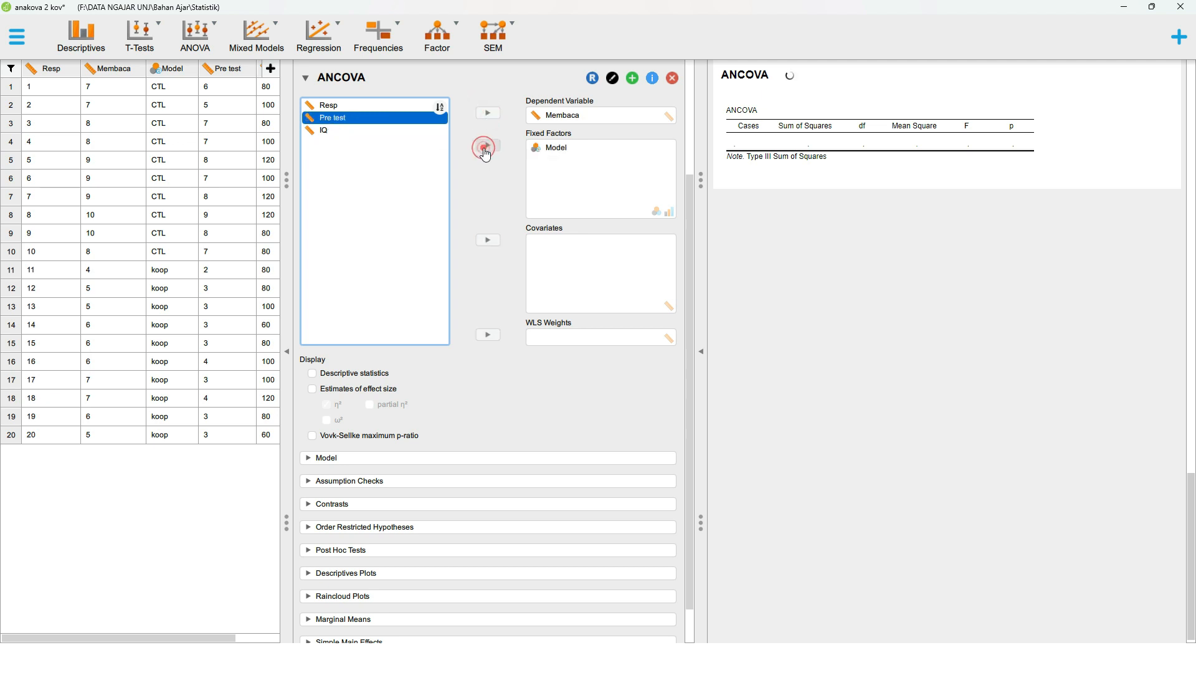
left_click(490, 243)
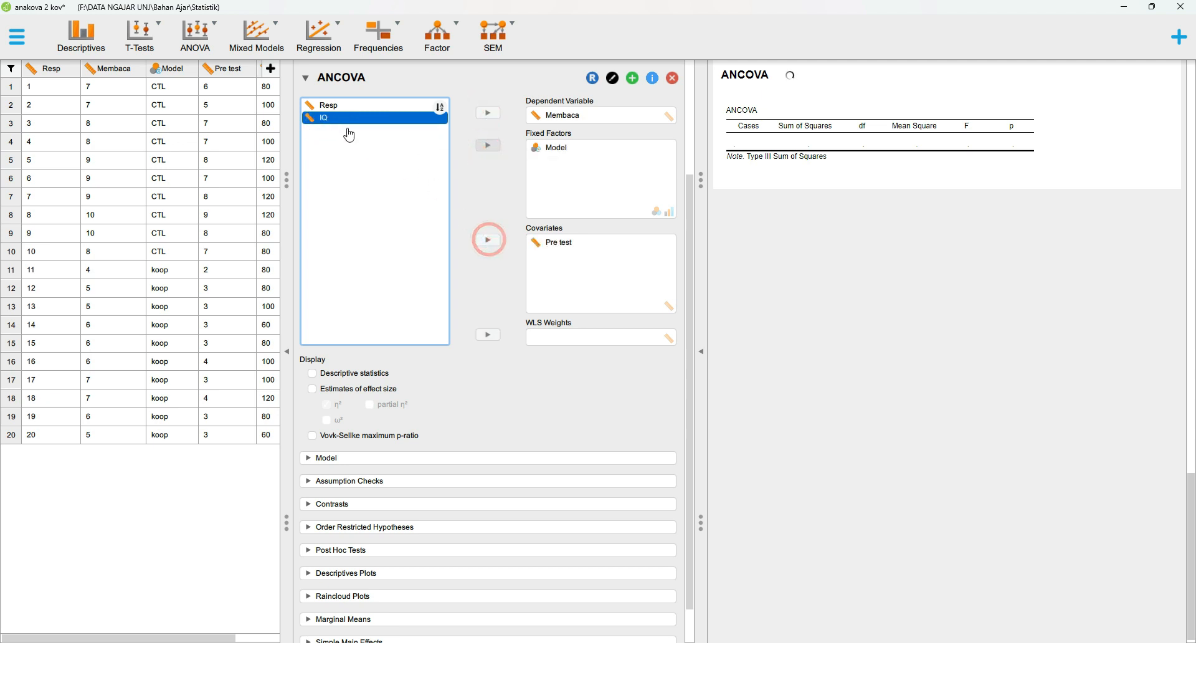
left_click(487, 241)
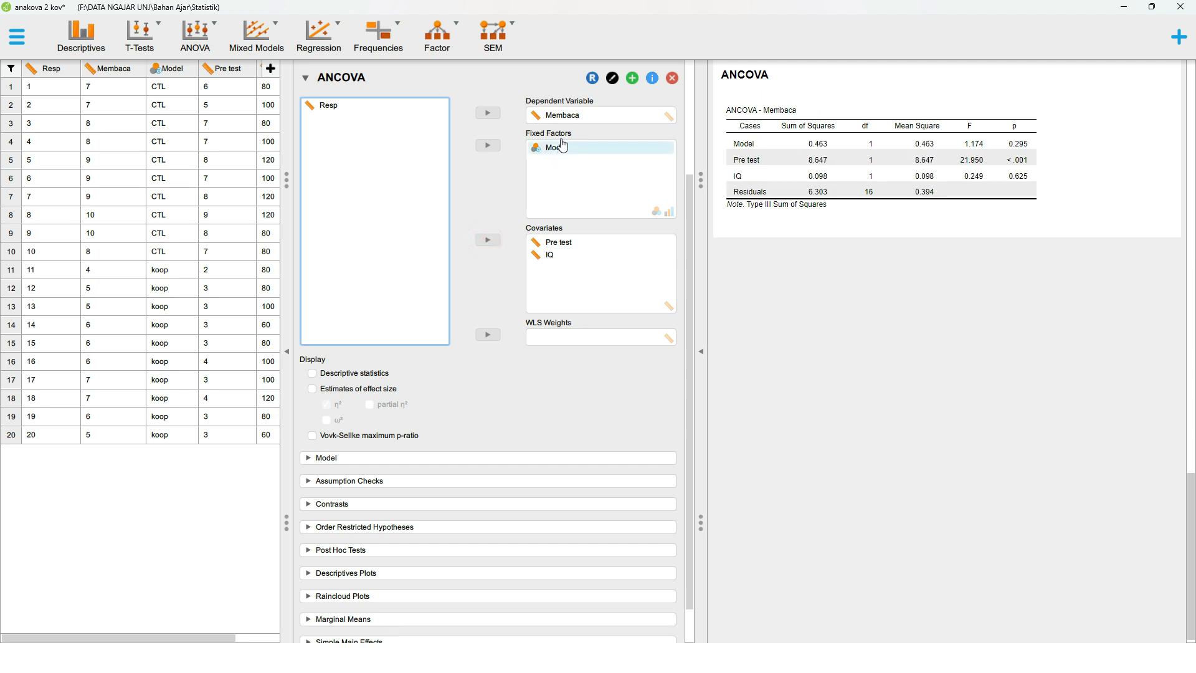
- Add descriptive statistics to the ANCOVA and compare its output with the independent samples t-test result
left_click(359, 374)
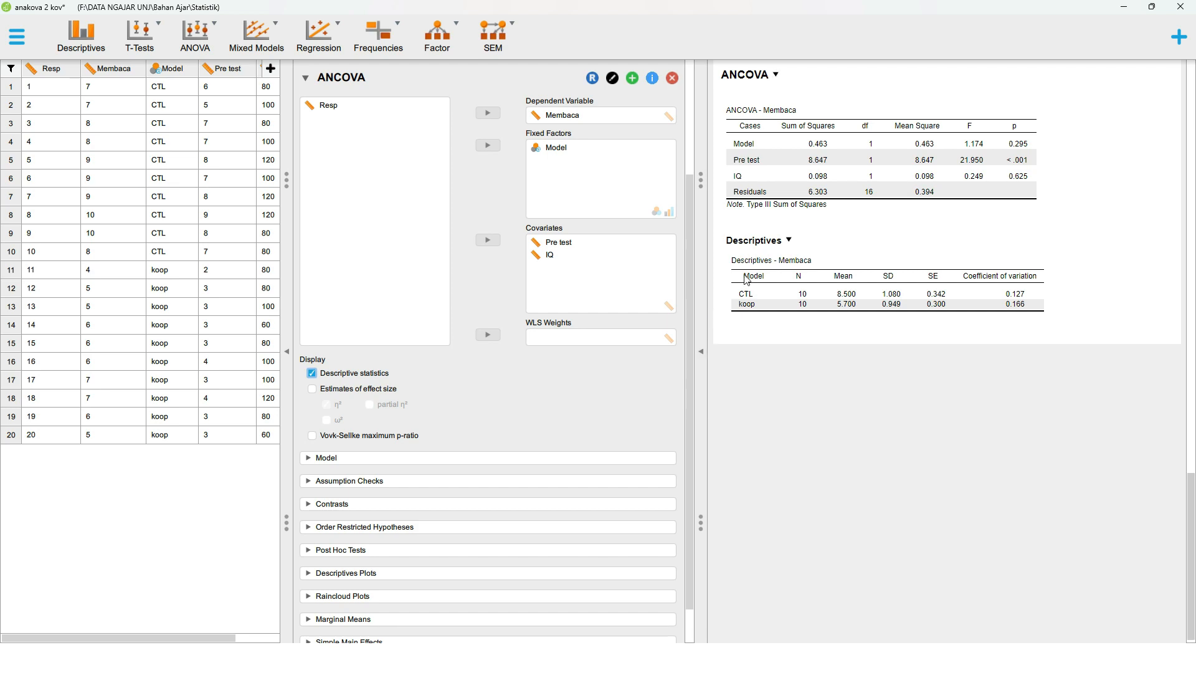
scroll(782, 263, "up", 15)
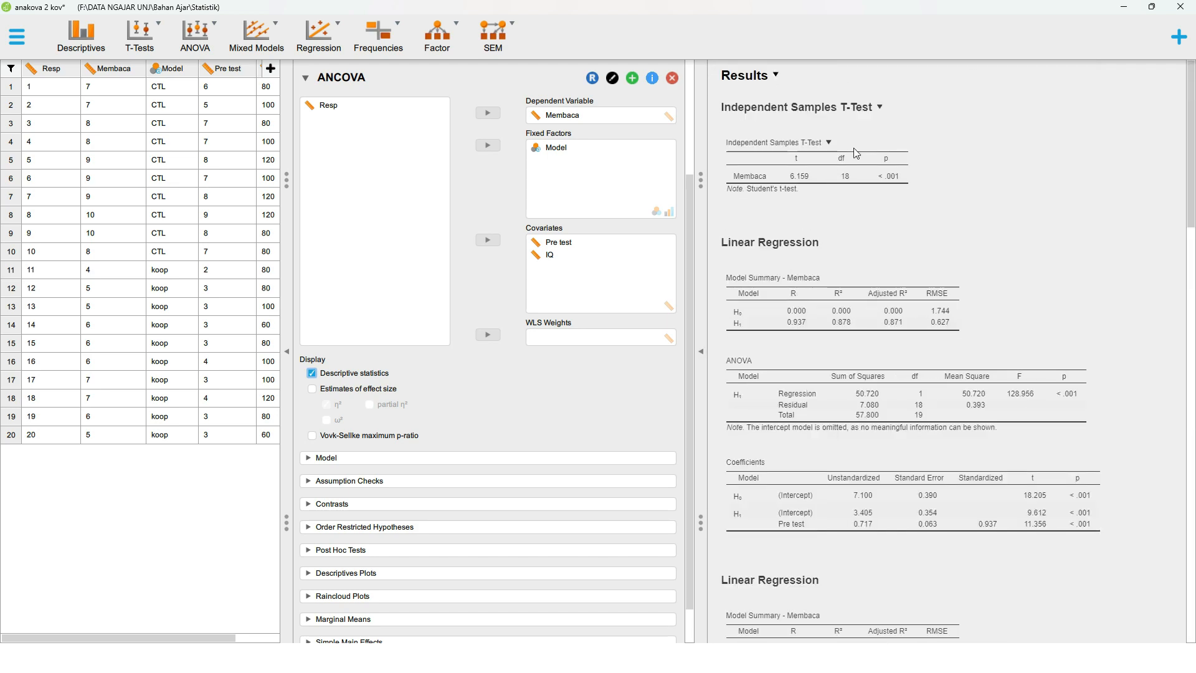
scroll(953, 200, "down", 15)
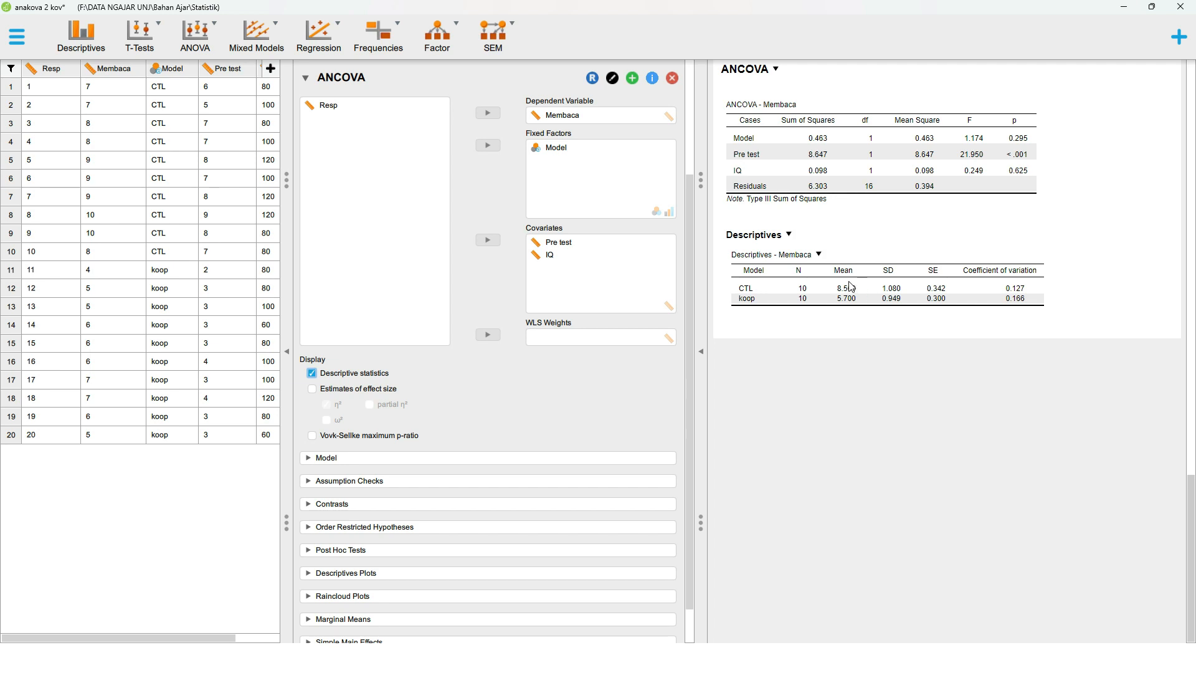
- Add homogeneity tests to the assumption checks of the ANCOVA
scroll(414, 465, "down", 1)
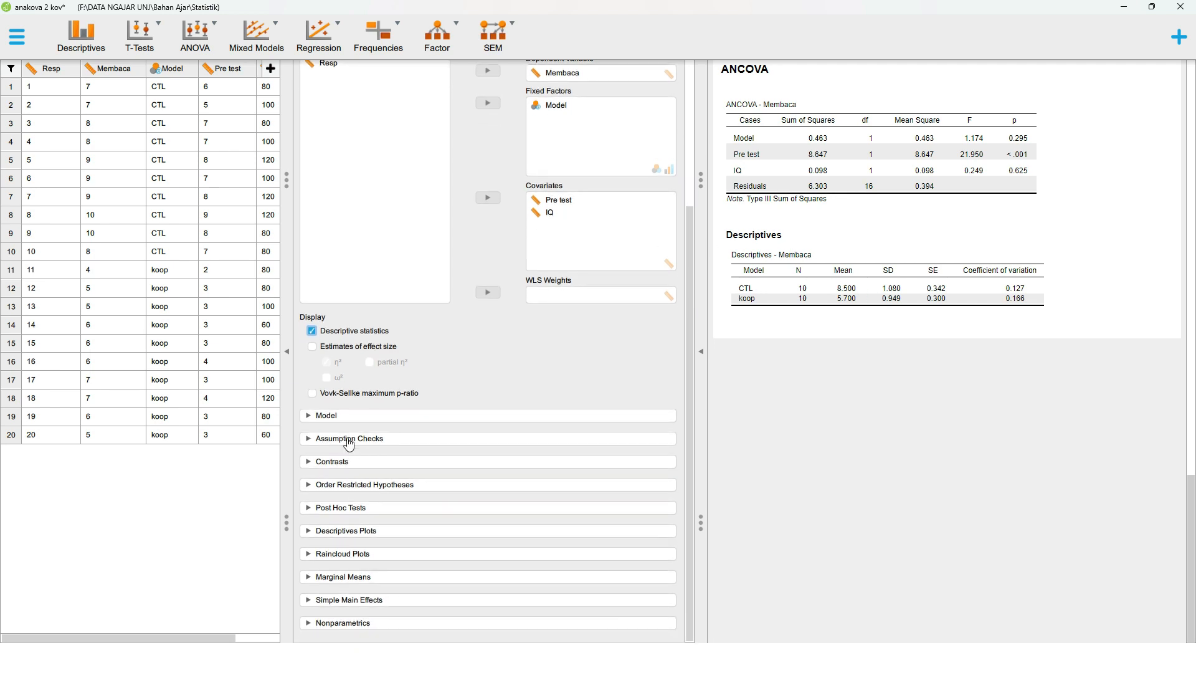
left_click(330, 437)
left_click(339, 467)
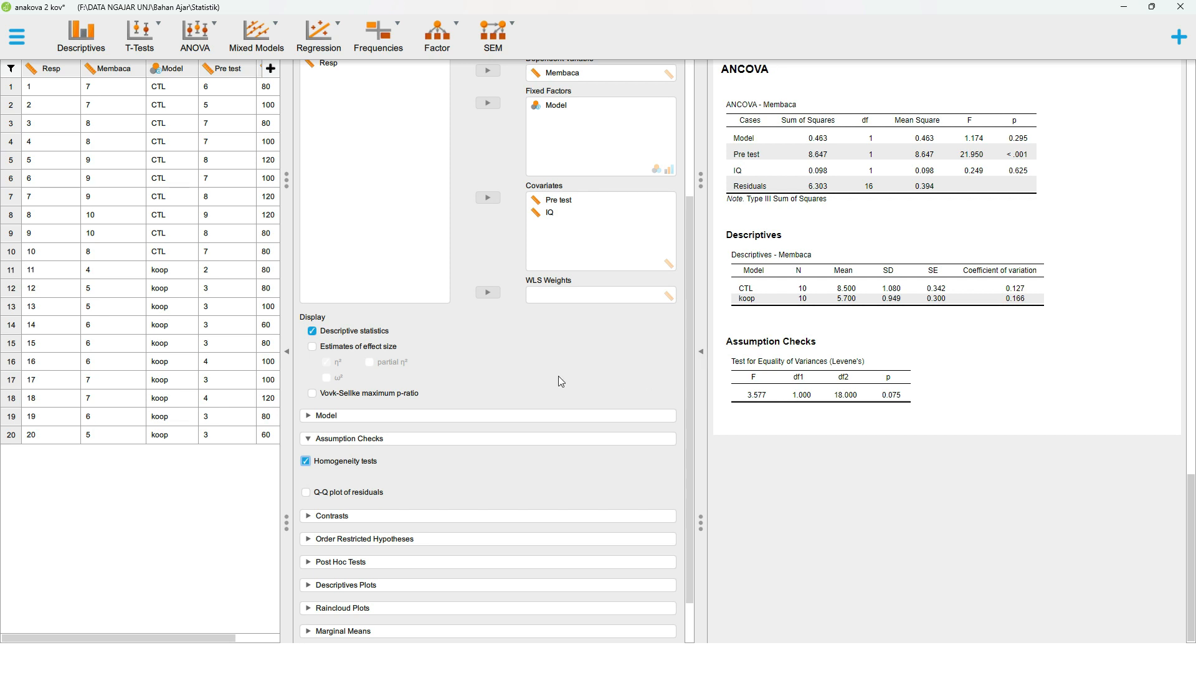
- Reopen the Independent Samples T-Test of Membaca by Model and add the normality assumption check
scroll(560, 379, "up", 3)
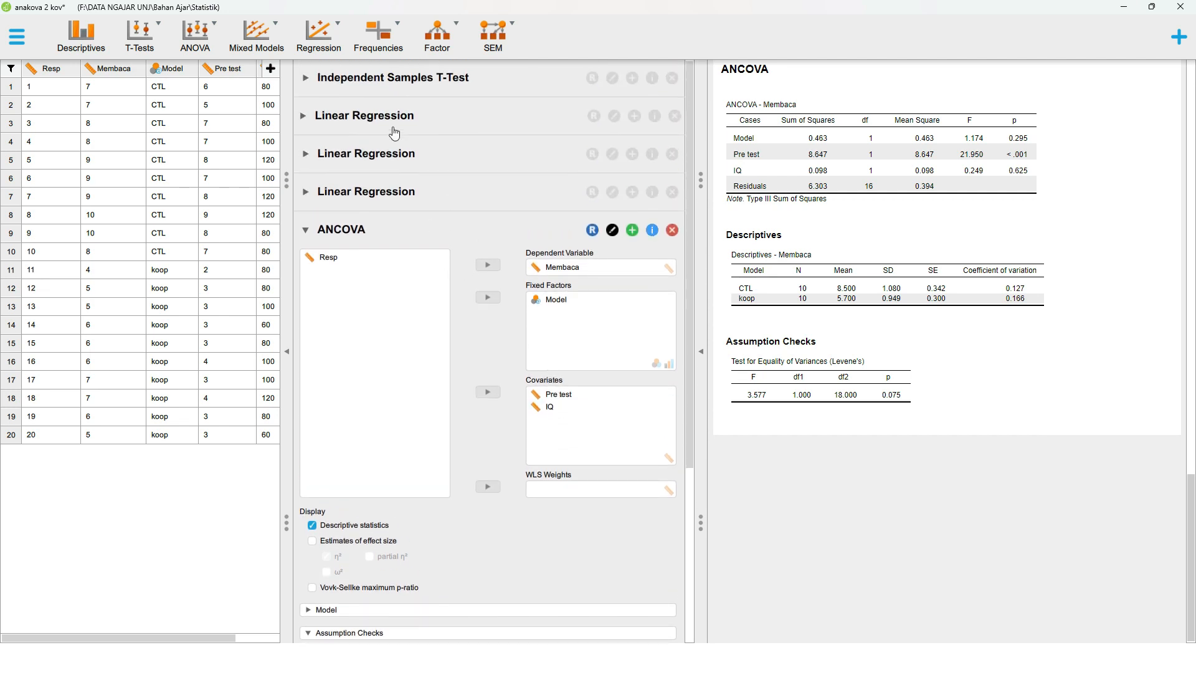
left_click(394, 78)
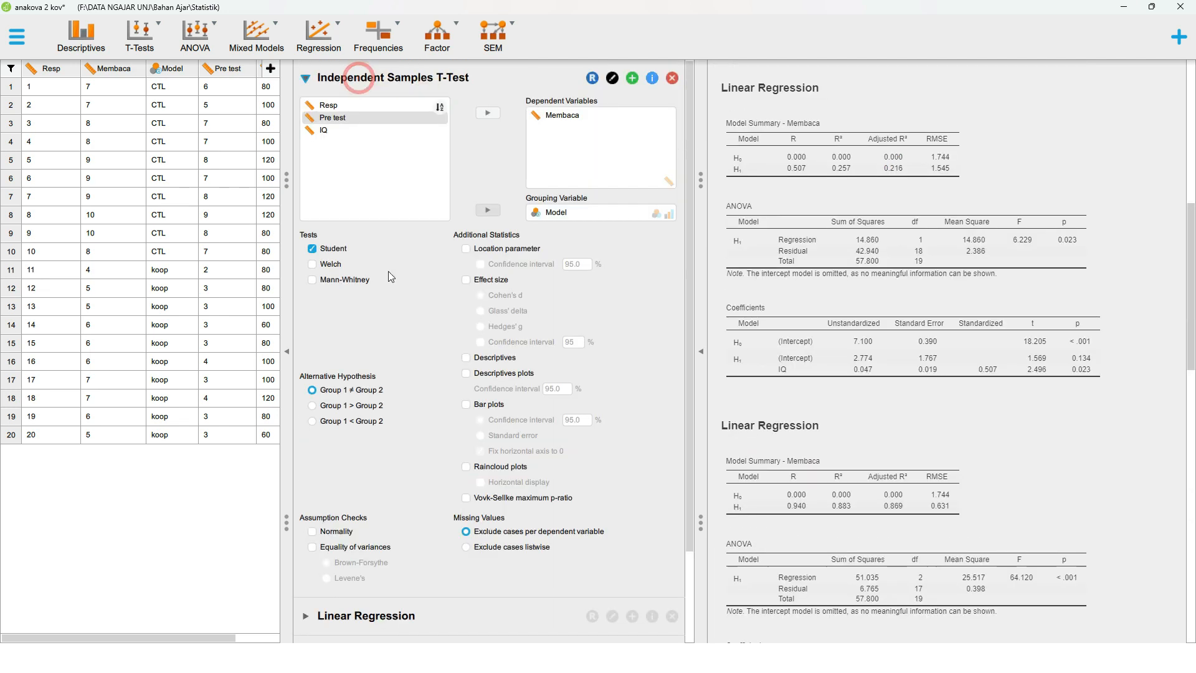
left_click(339, 531)
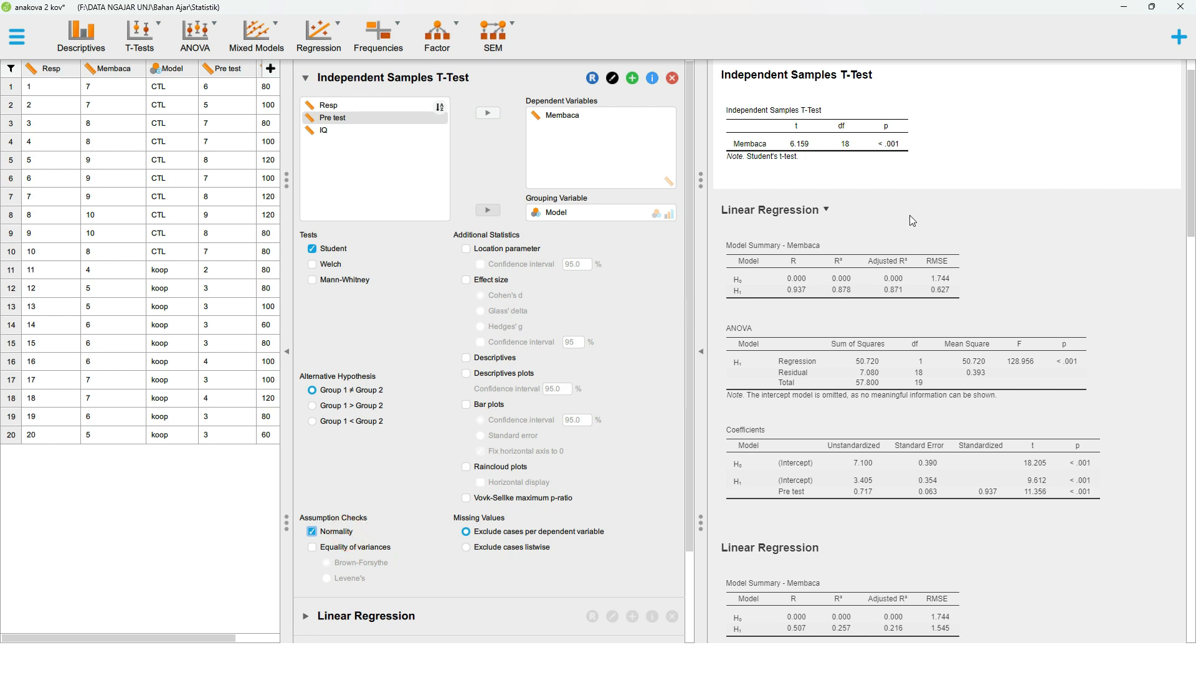
scroll(913, 219, "up", 1)
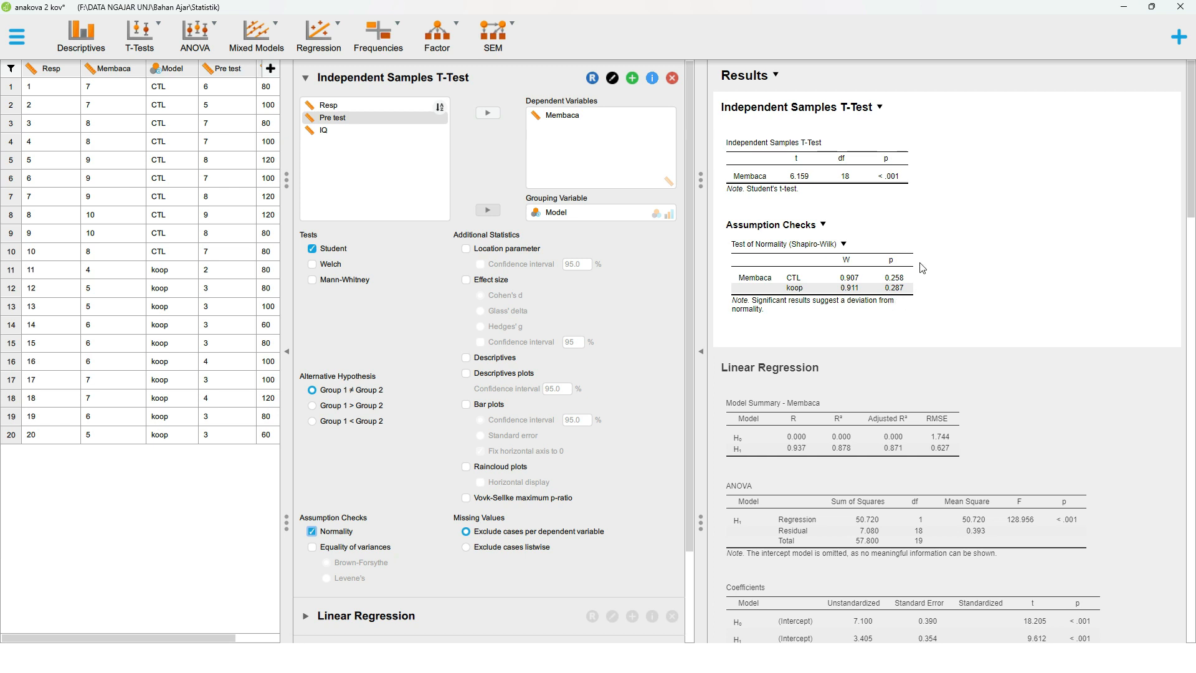
- Review the results from the t-test normality check through the three regressions to the ANCOVA's descriptives and homogeneity test
scroll(919, 326, "up", 1)
scroll(894, 293, "down", 2)
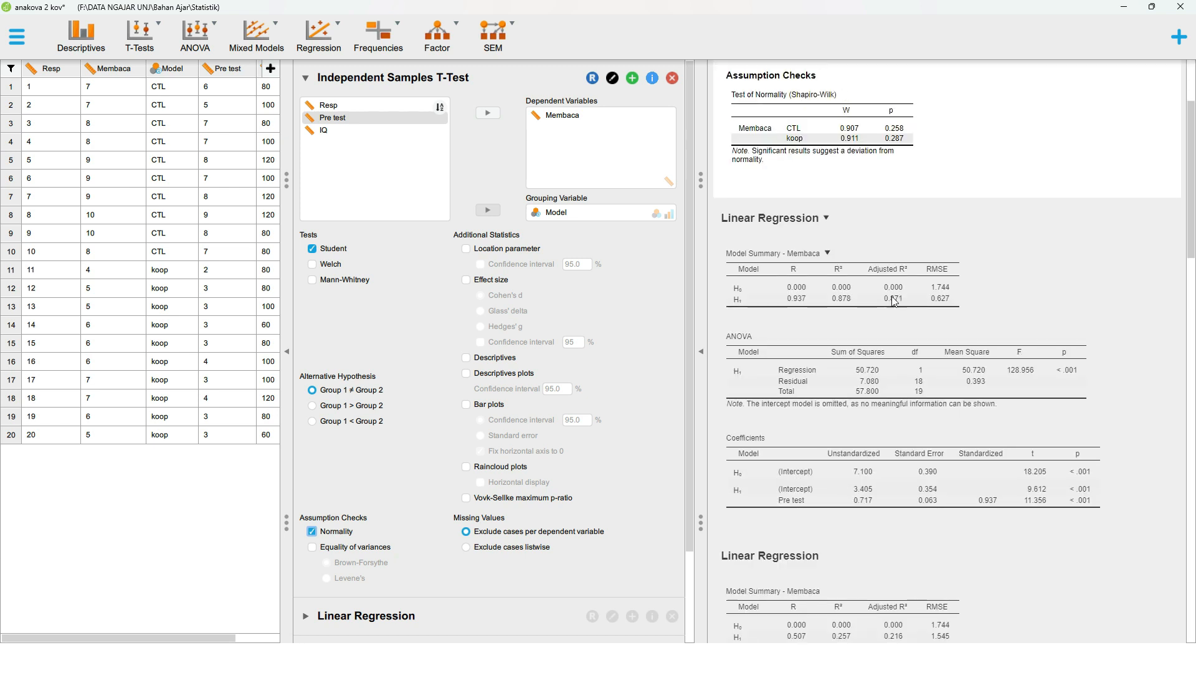
scroll(928, 342, "down", 2)
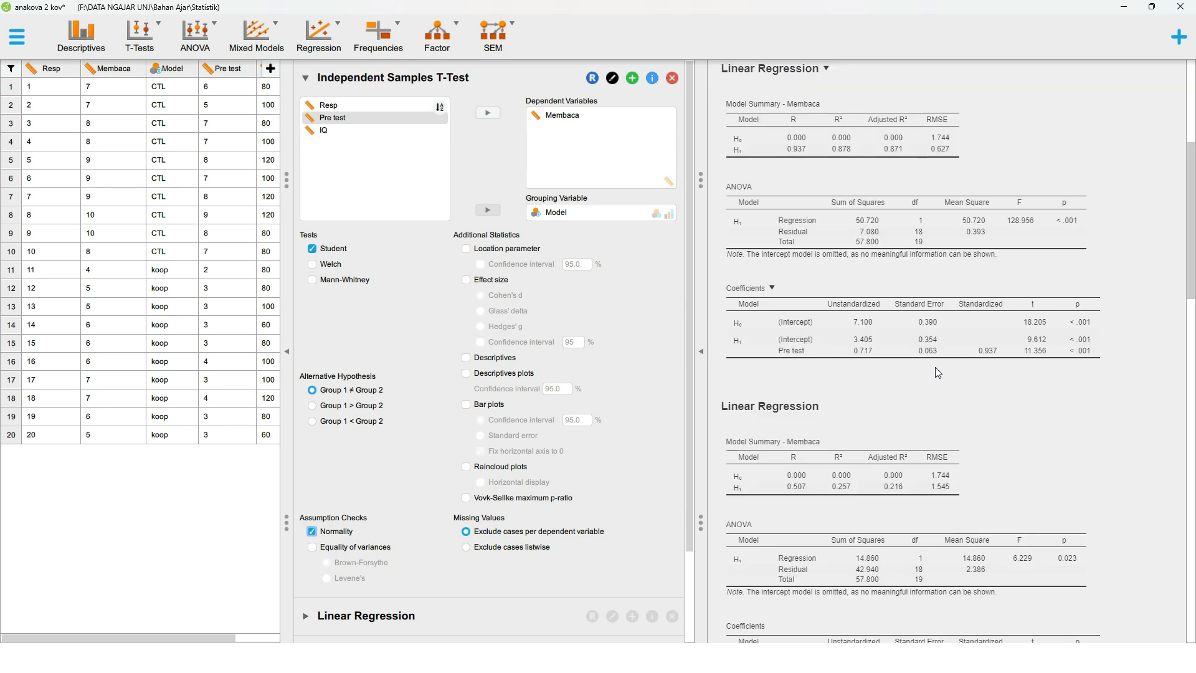
scroll(935, 367, "down", 5)
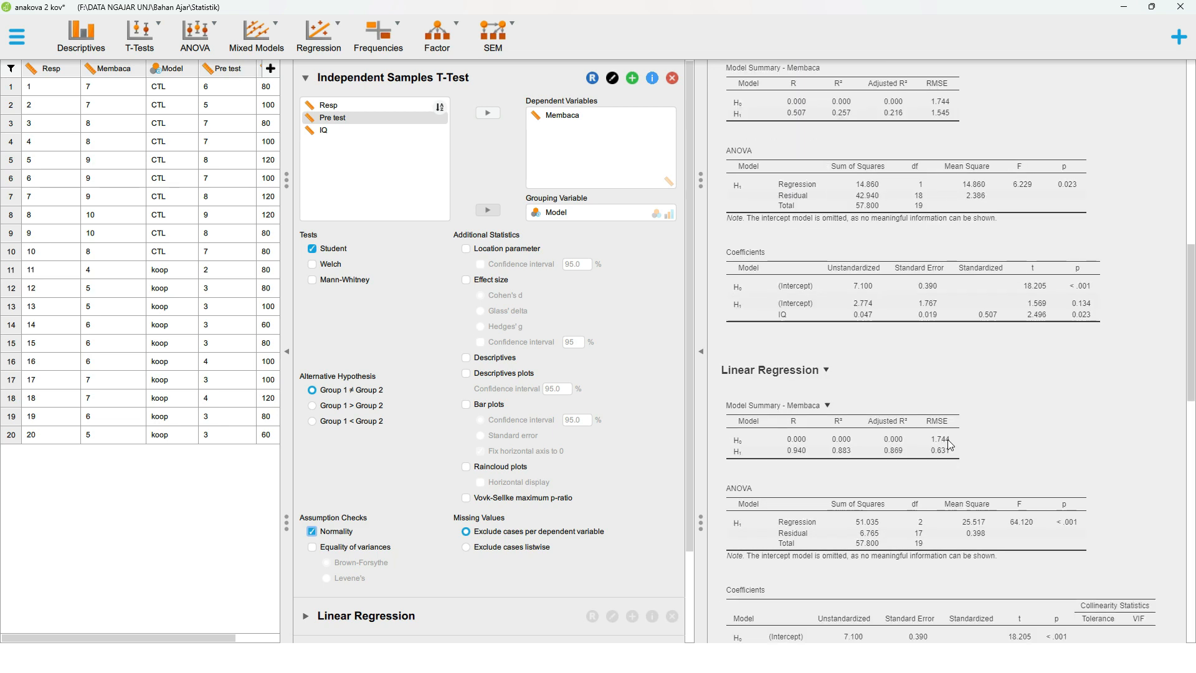
scroll(947, 439, "down", 4)
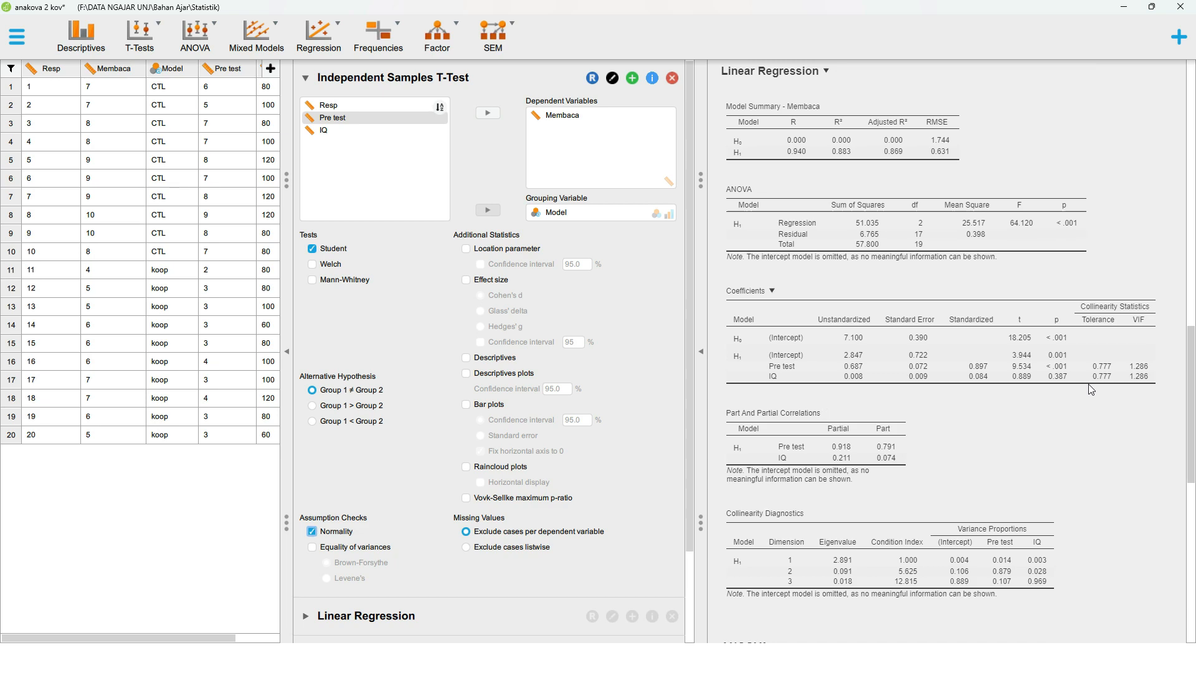
scroll(1093, 396, "down", 2)
scroll(1093, 395, "down", 5)
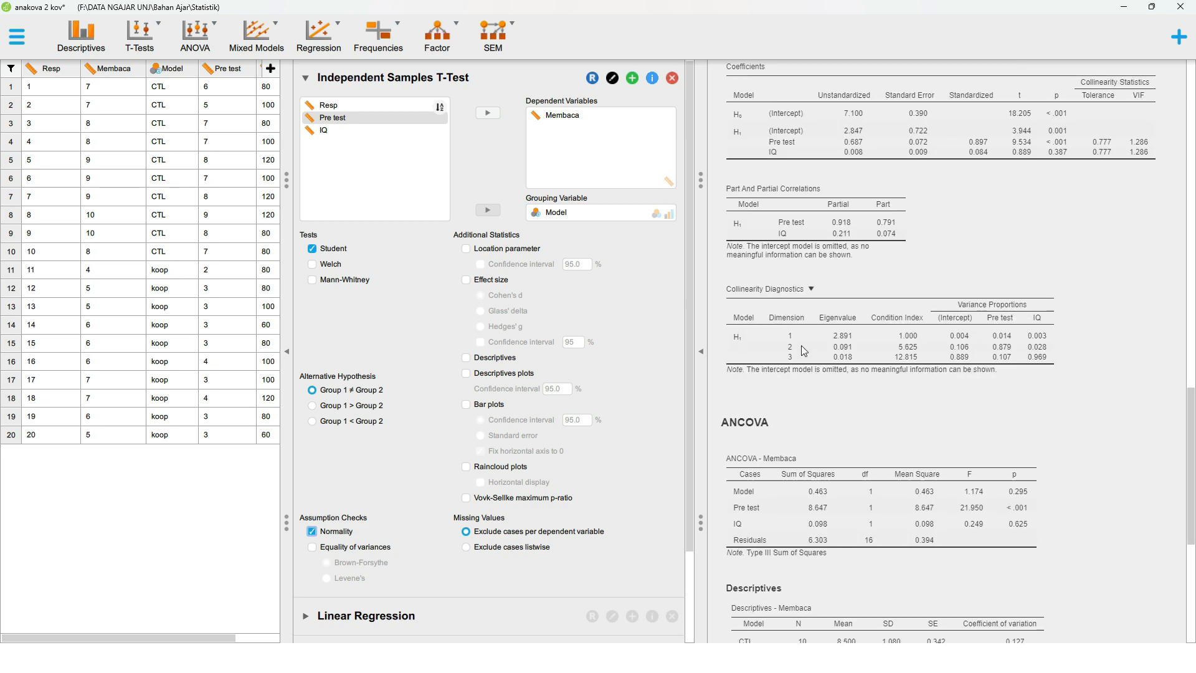
scroll(532, 367, "down", 2)
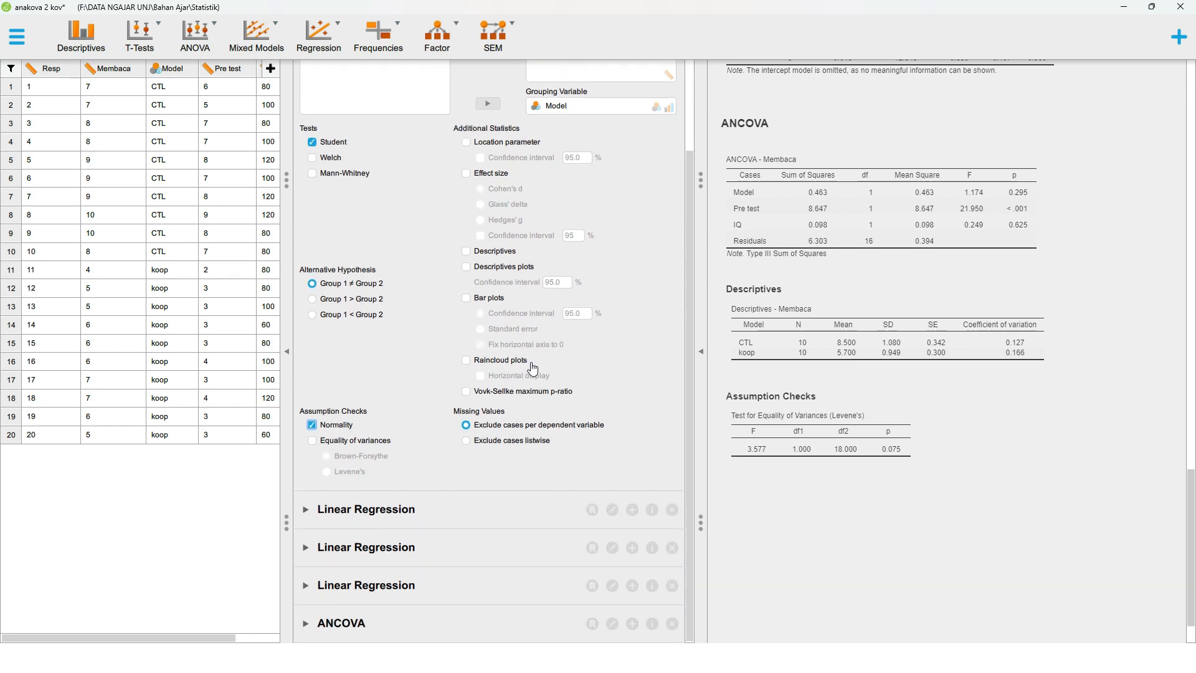
- Add post hoc tests for Model to the ANCOVA, enabling the Scheffé correction alongside Tukey and the Dunnett test alongside the standard type
left_click(386, 618)
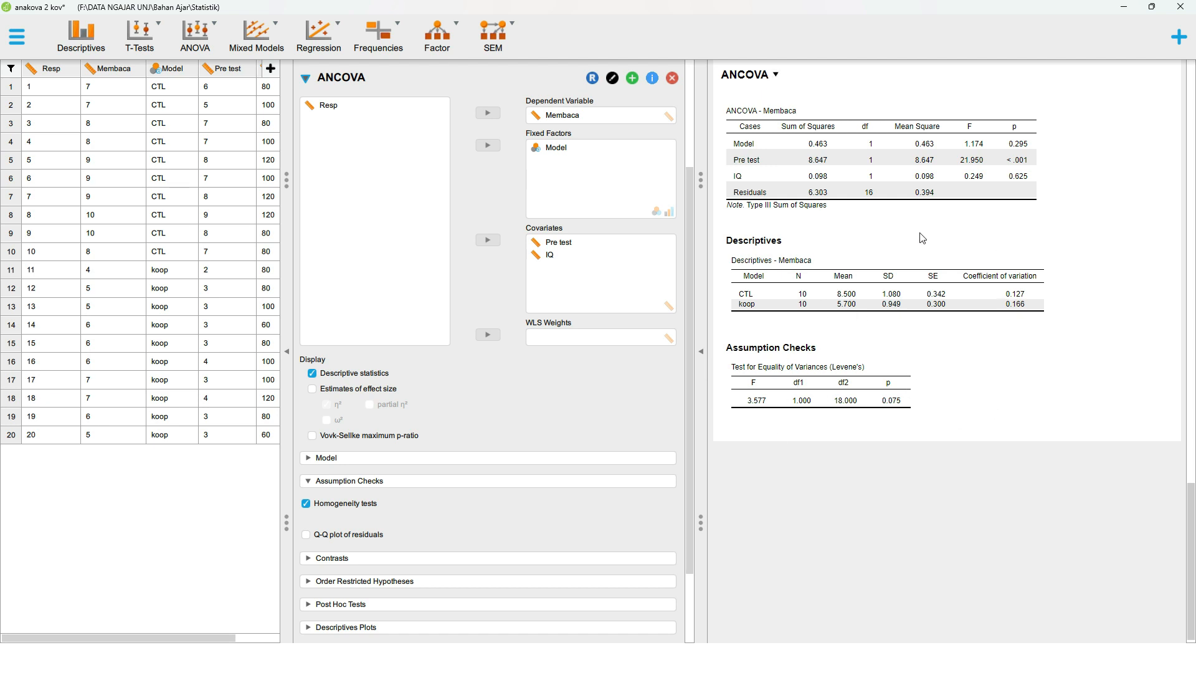
left_click(440, 609)
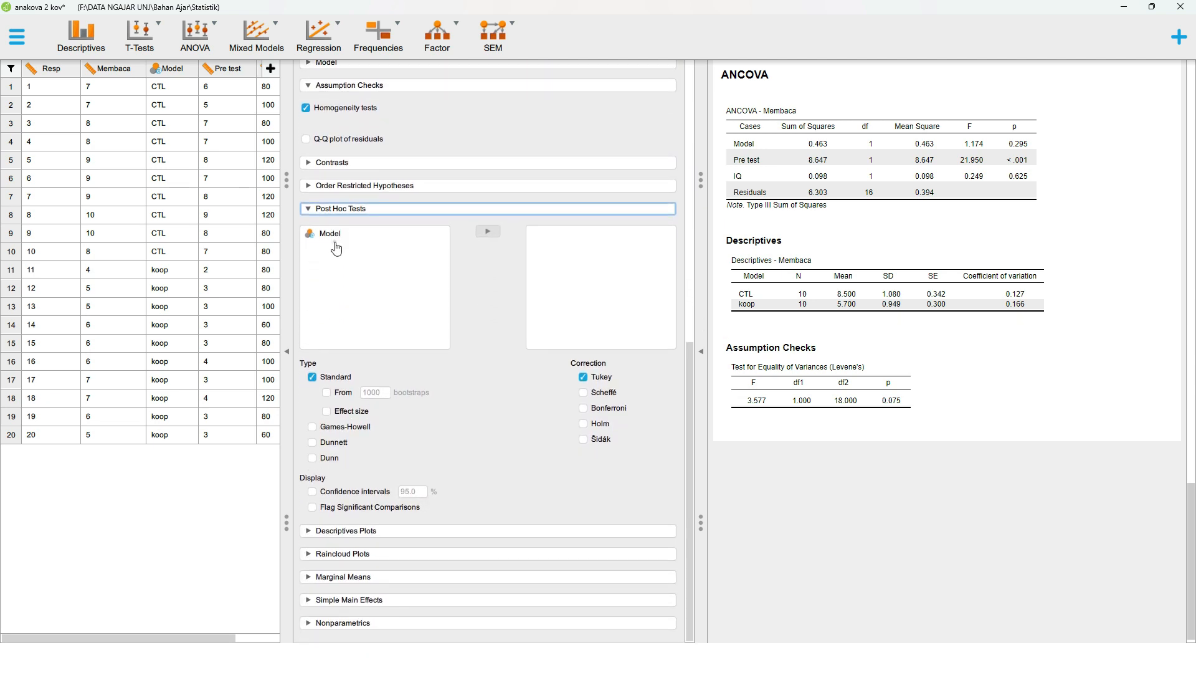
left_click(341, 233)
left_click(487, 232)
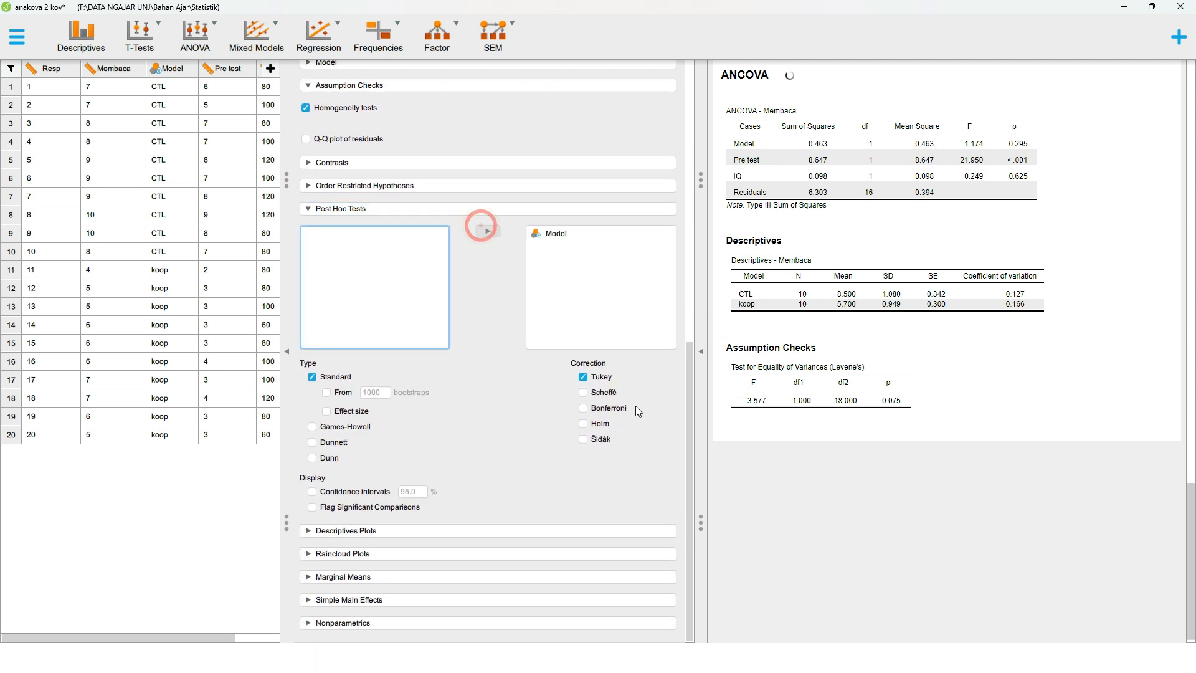
left_click(599, 392)
left_click(346, 449)
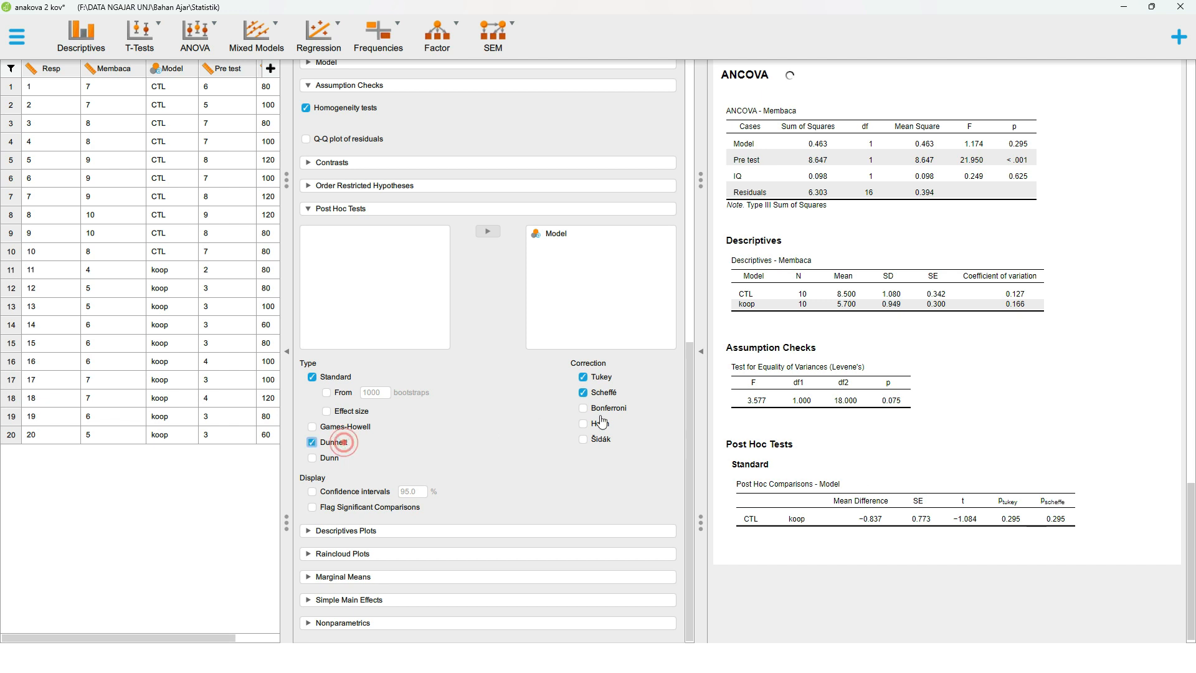
scroll(1068, 356, "down", 1)
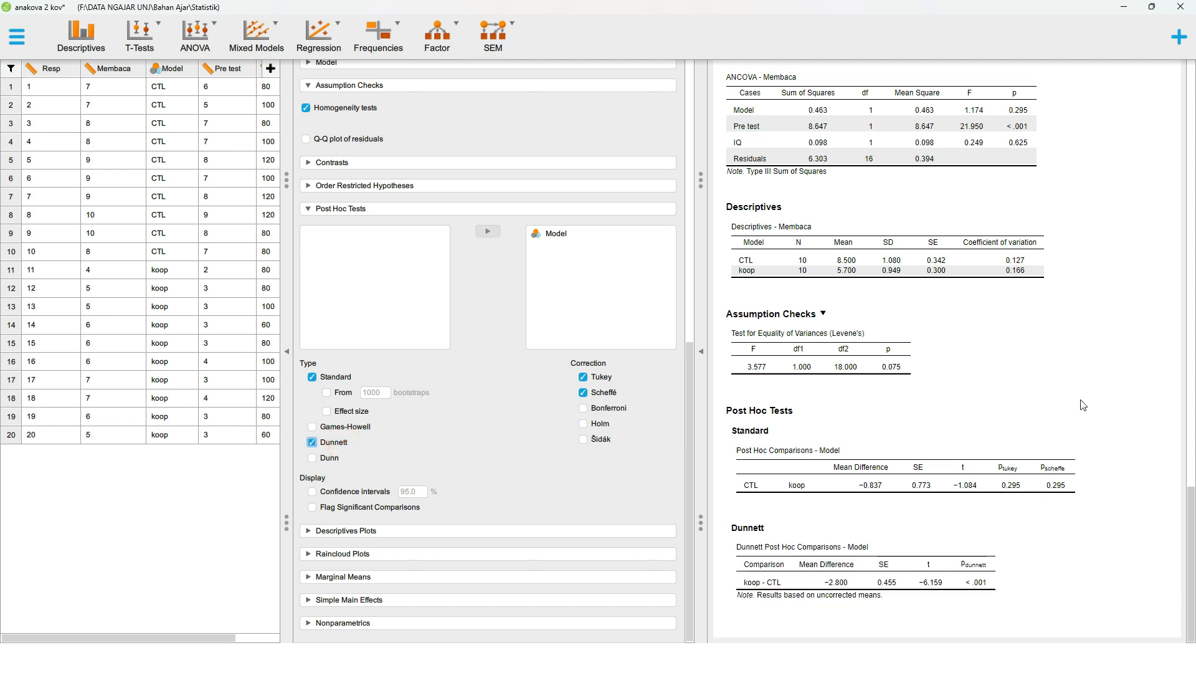